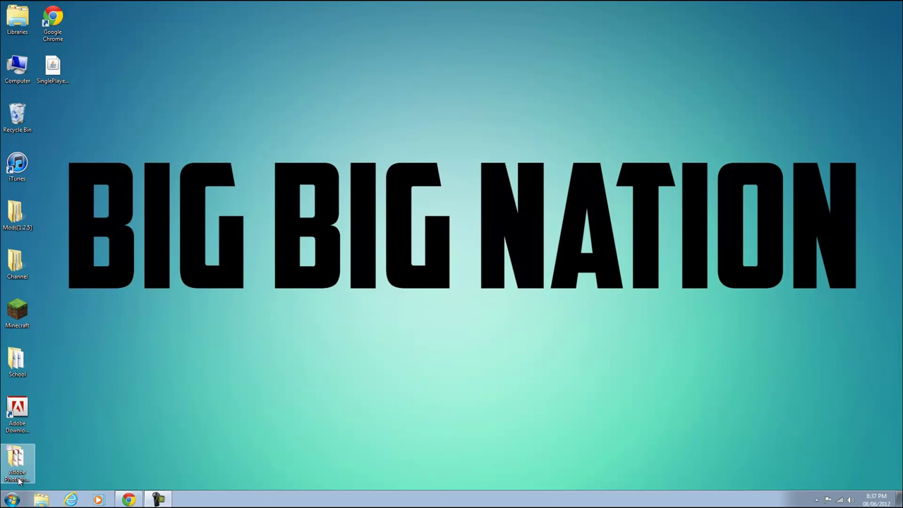
Bring Chrome forward, view the LogMeIn Hamachi download tab, then return to Bukkit Forums
left_click(131, 500)
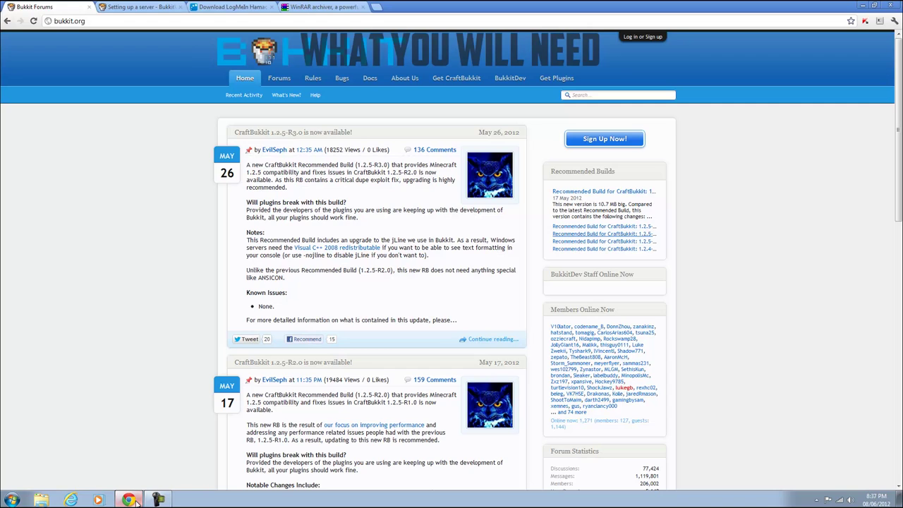
left_click(229, 7)
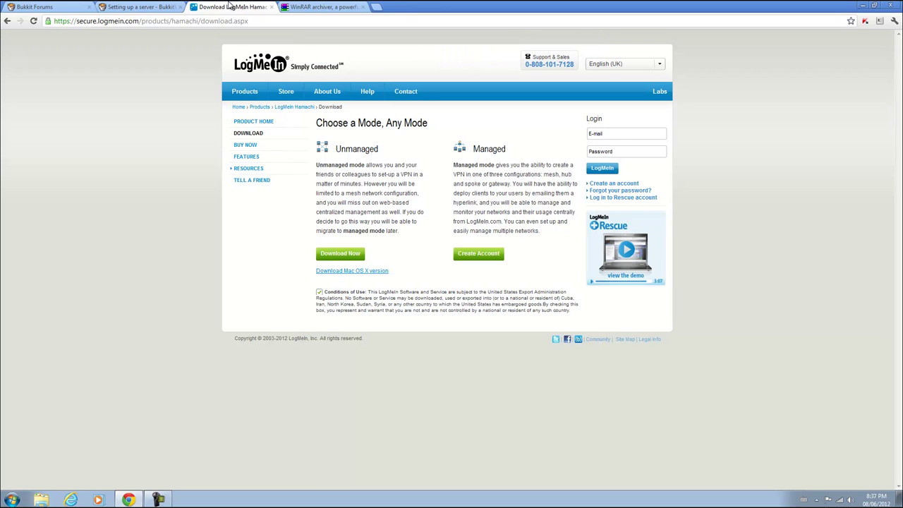
key("ctrl+1")
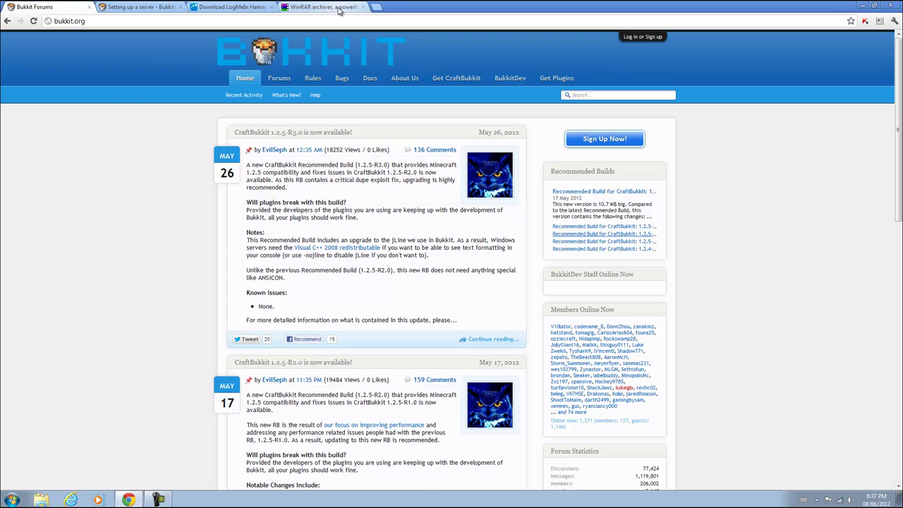
Switch tabs and scroll the setup guide to the Windows CraftBukkit download steps
left_click(339, 10)
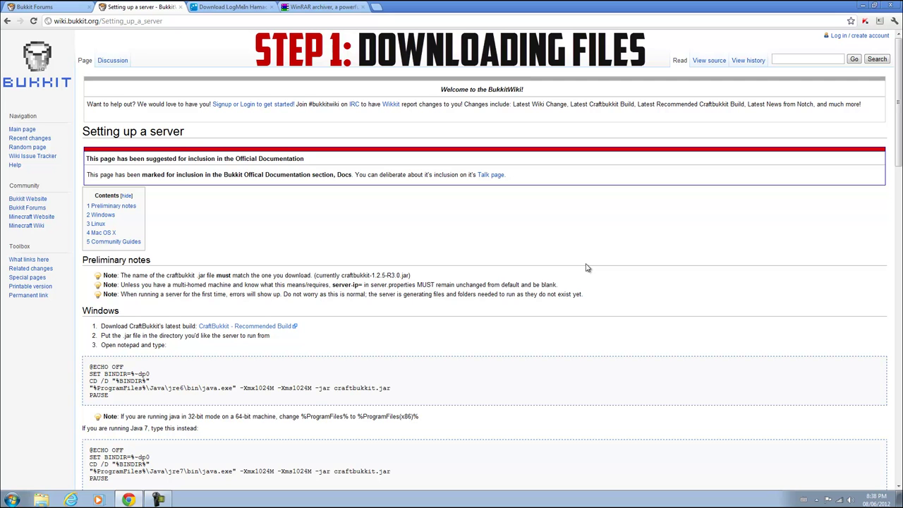
scroll(564, 275, "down", 2)
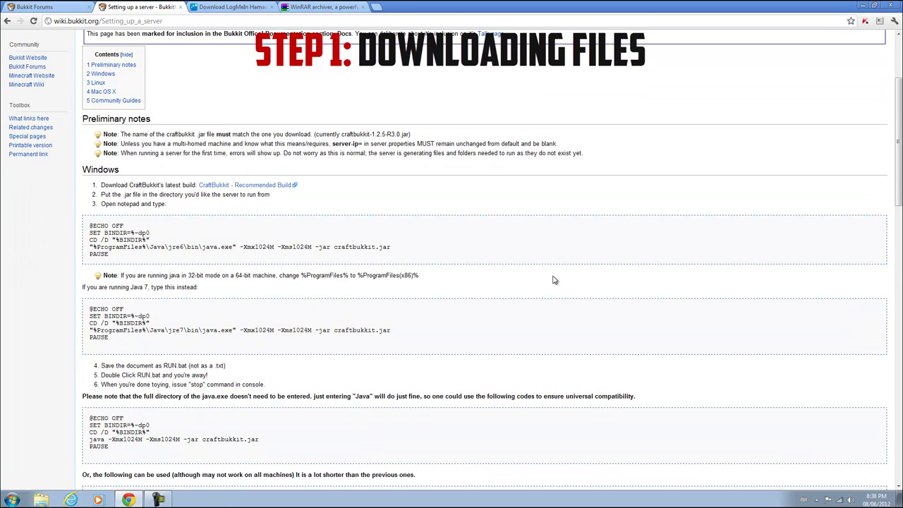
scroll(169, 325, "up", 1)
scroll(178, 331, "down", 1)
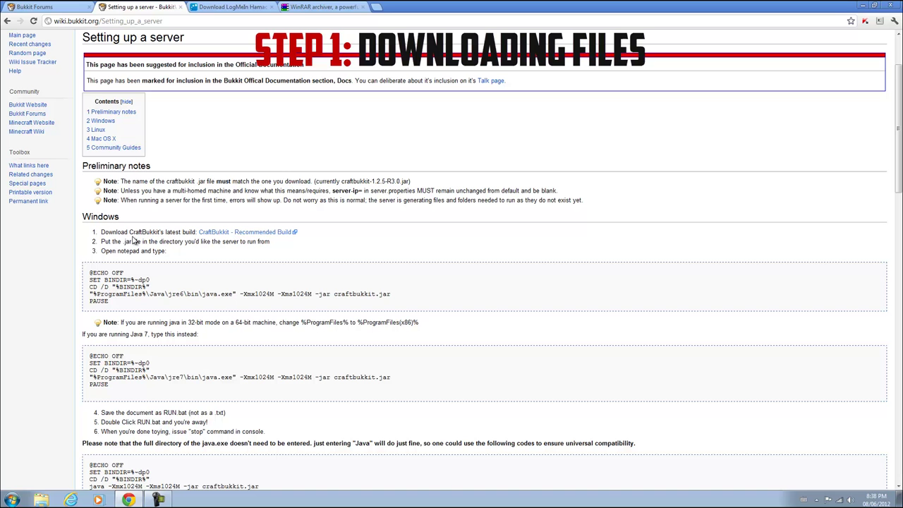
Download and keep craftbukkit-1.2.5-R3.0.jar and the Hamachi installer msi, then clear the screen to the desktop
left_click(225, 233)
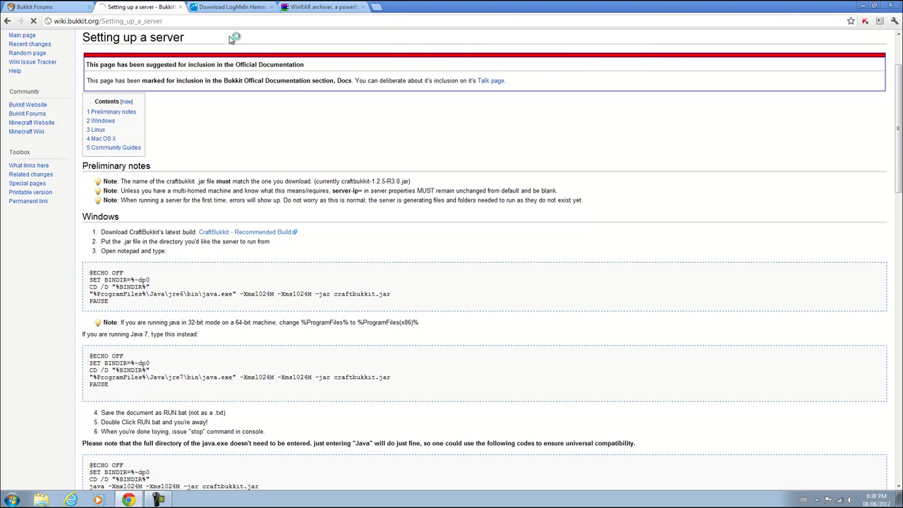
left_click(233, 7)
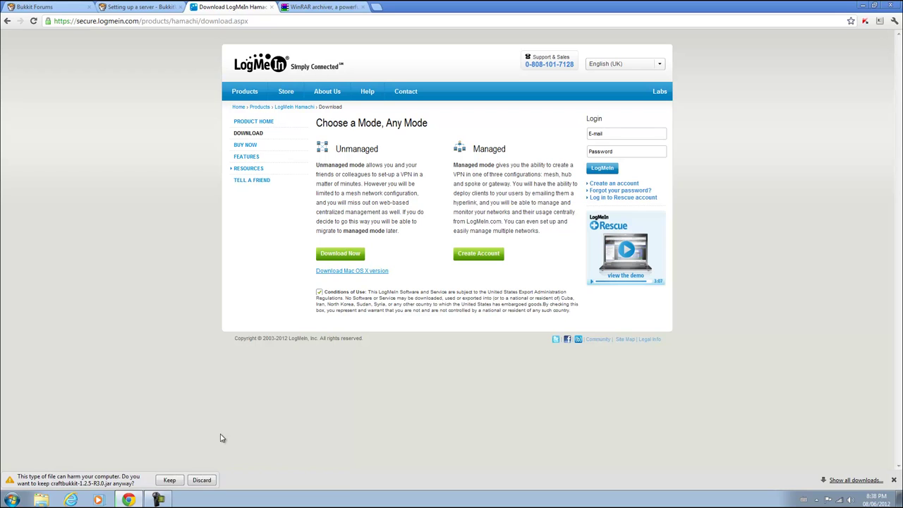
left_click(173, 482)
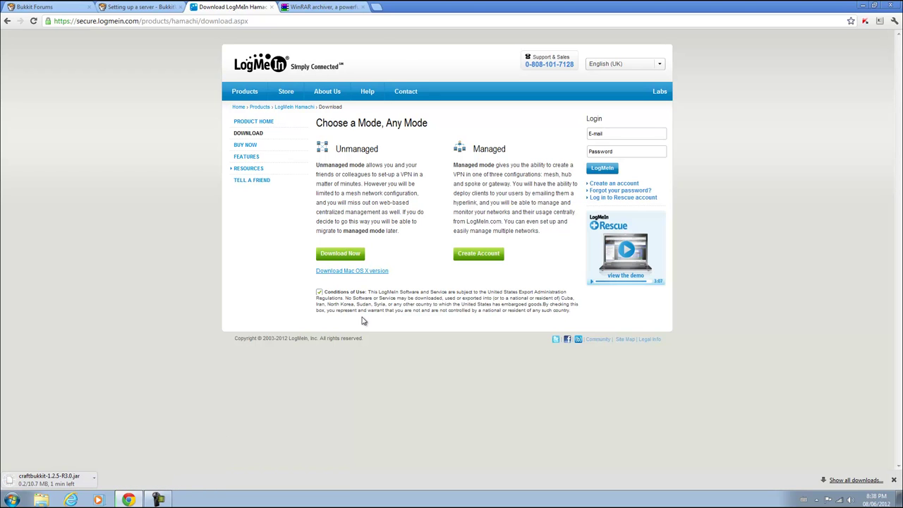
left_click(346, 257)
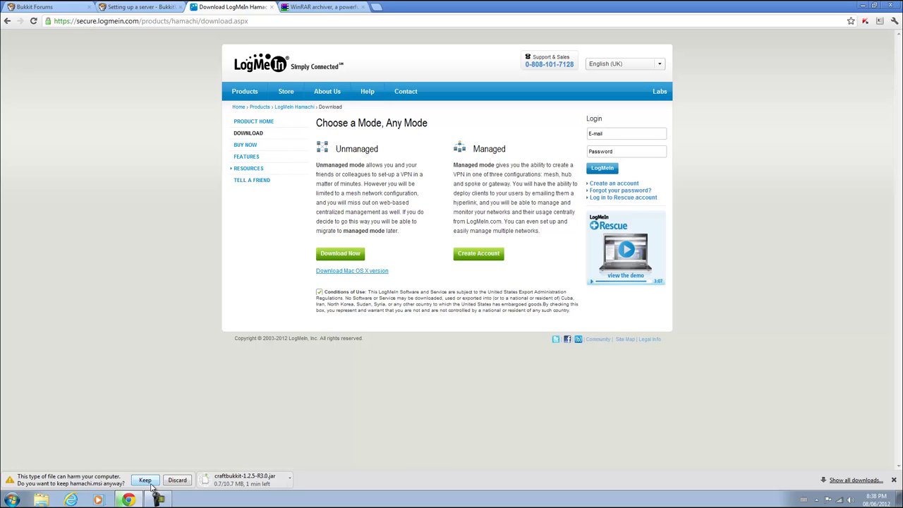
left_click(144, 481)
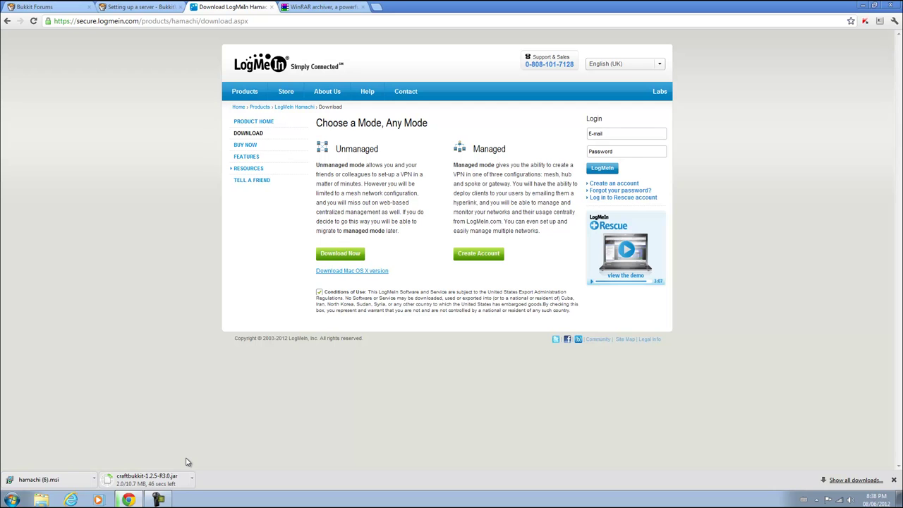
key("super+d")
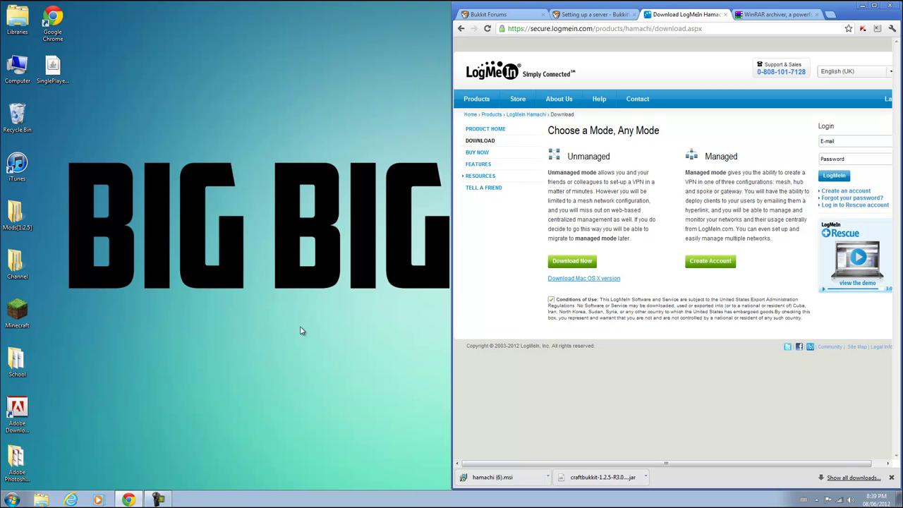
Create a new desktop folder named AwesomeCookiesServer
right_click(74, 132)
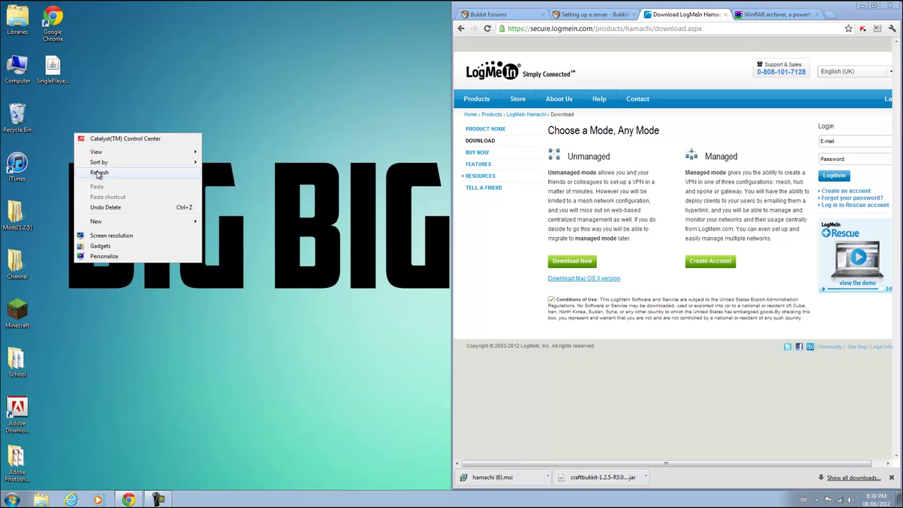
mouse_move(99, 222)
left_click(235, 219)
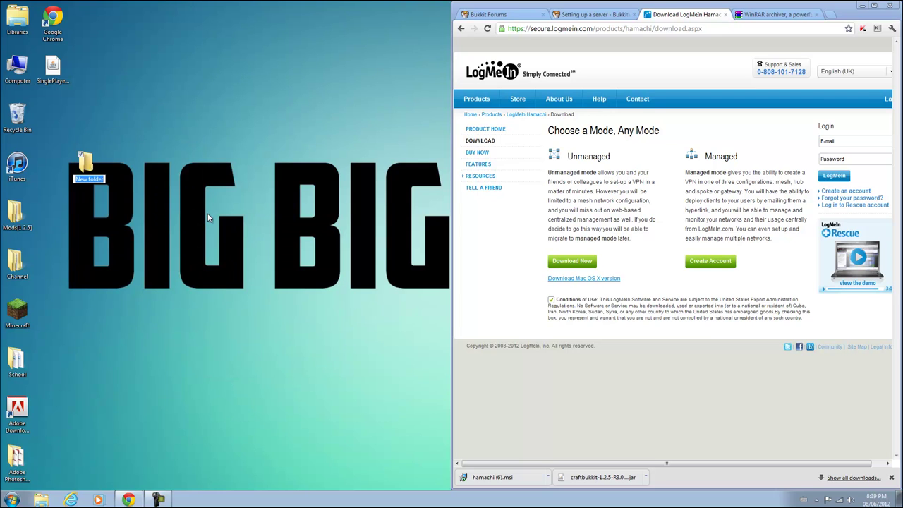
type("Awee")
key("BackSpace")
type("some")
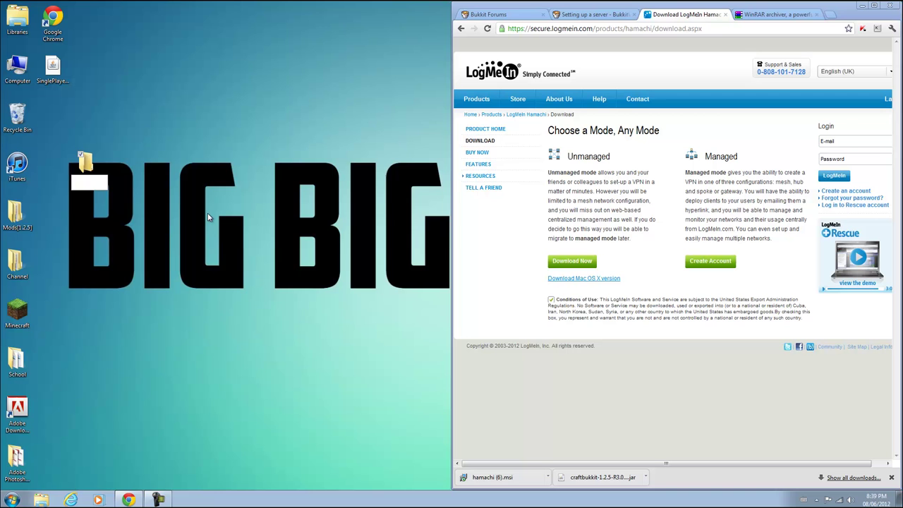
type("CookiesServer")
key("Return")
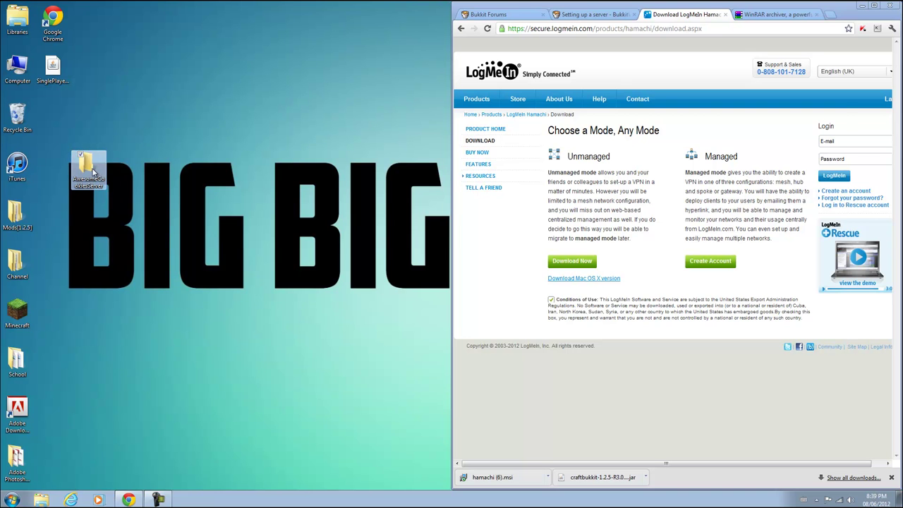
Open the folder, dock it left, and add a New Text Document inside
double_click(93, 172)
left_click_drag(425, 111, 2, 113)
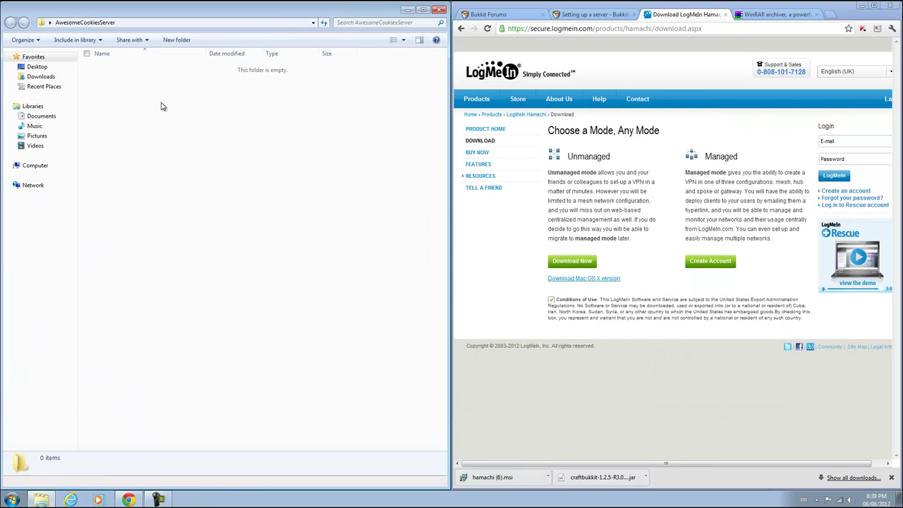
right_click(161, 106)
mouse_move(205, 229)
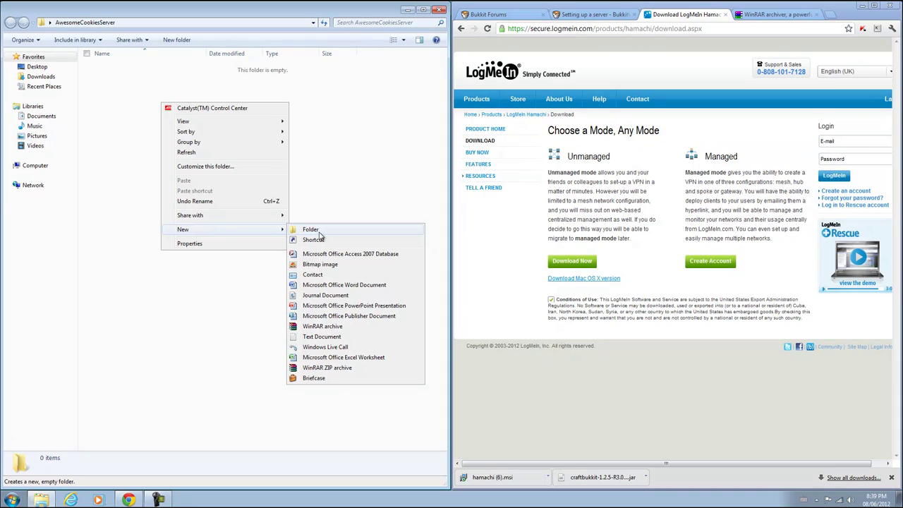
left_click(322, 336)
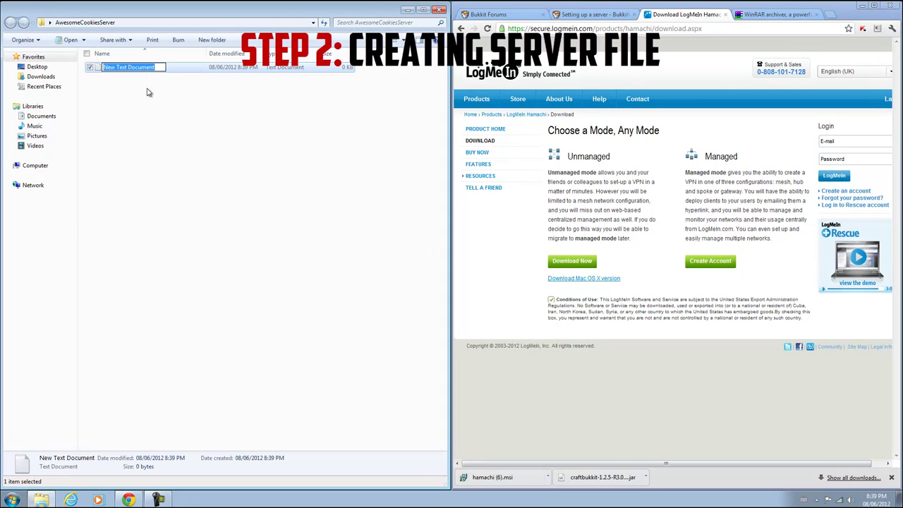
key("Return")
Open New Text Document in Notepad docked left, alongside the wiki's setup guide
double_click(167, 70)
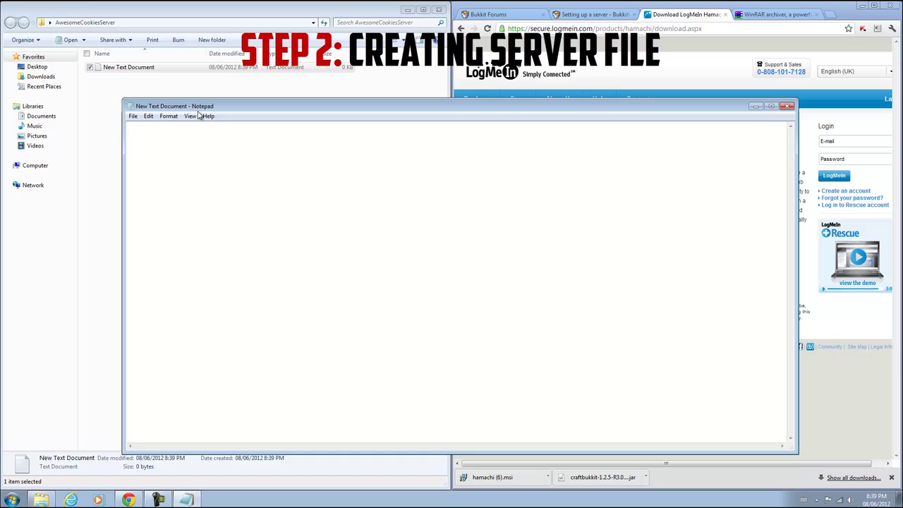
left_click_drag(206, 105, 1, 96)
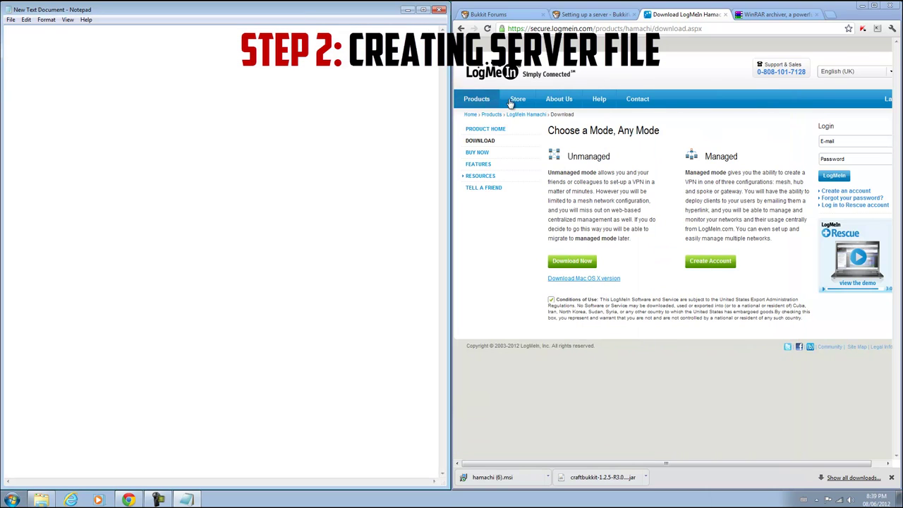
left_click(596, 16)
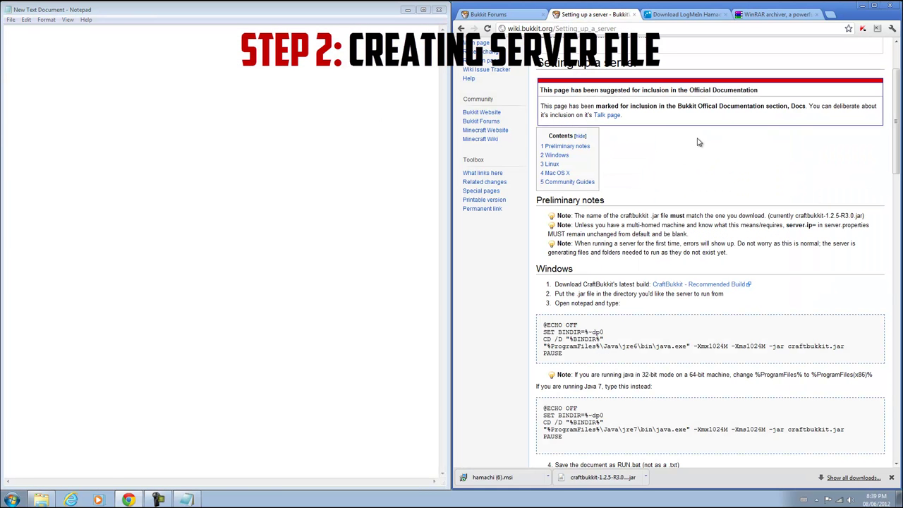
scroll(685, 141, "down", 1)
left_click(117, 74)
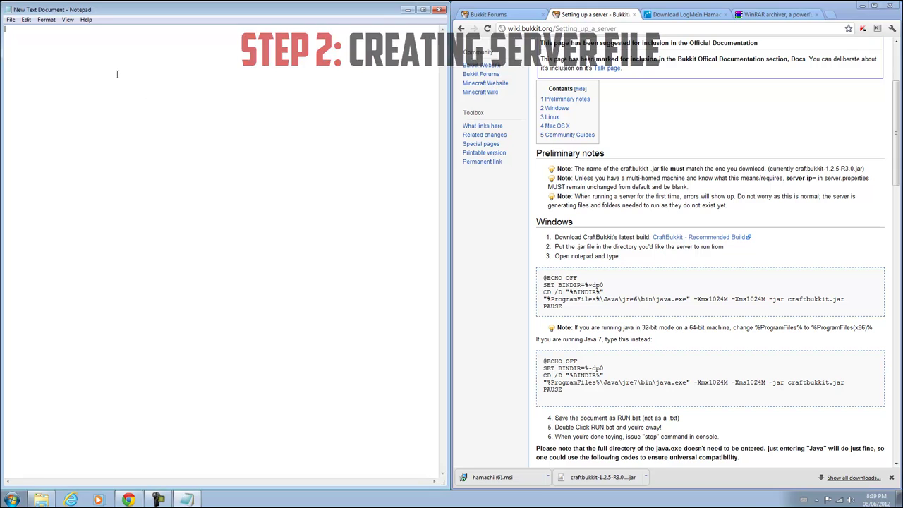
scroll(678, 281, "down", 1)
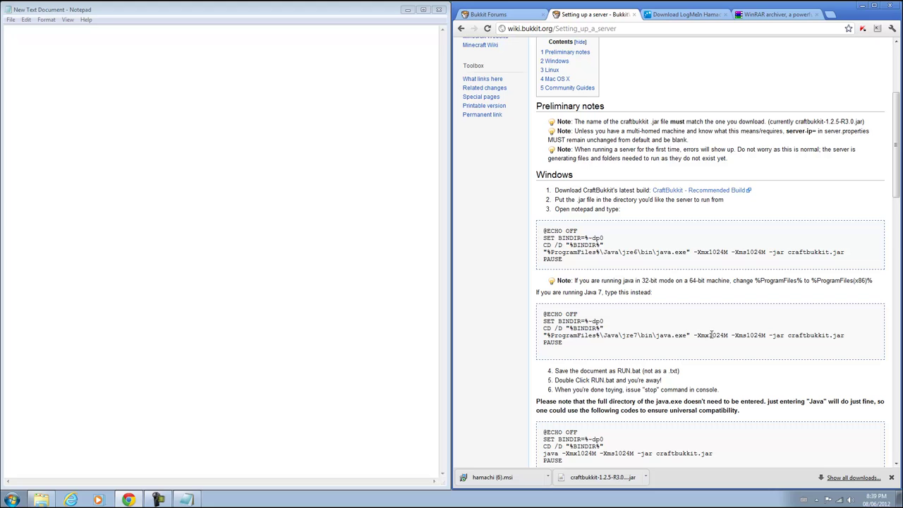
Copy the wiki's first CraftBukkit batch script and paste it into the Notepad document
left_click(633, 256)
left_click_drag(654, 268, 542, 231)
right_click(568, 244)
left_click(575, 244)
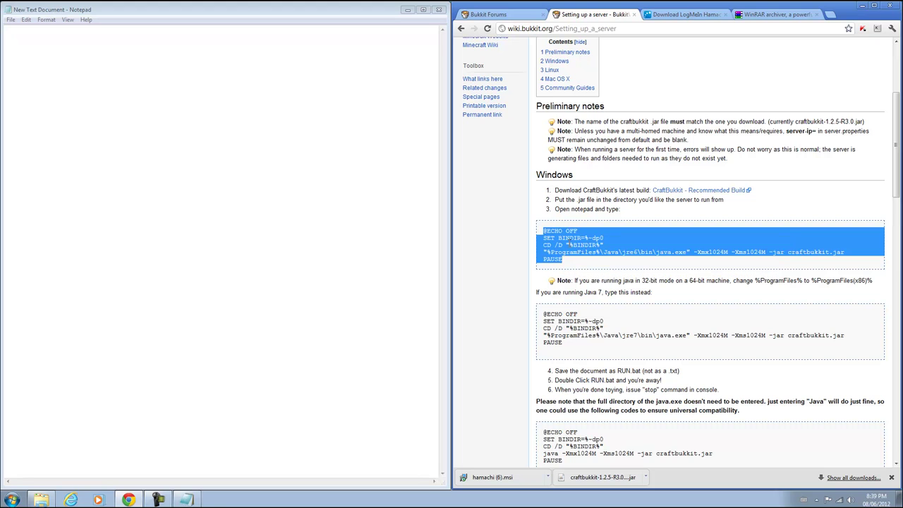
left_click(156, 108)
right_click(82, 62)
left_click(107, 105)
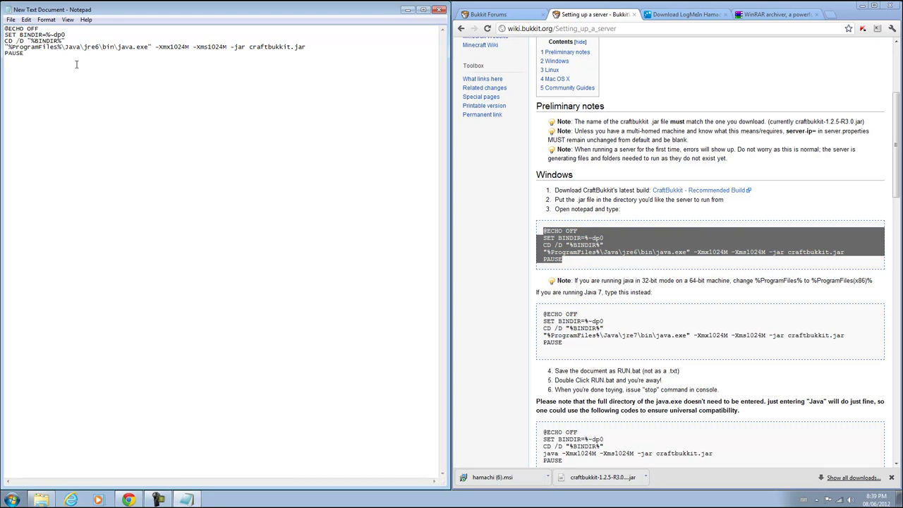
left_click(699, 261)
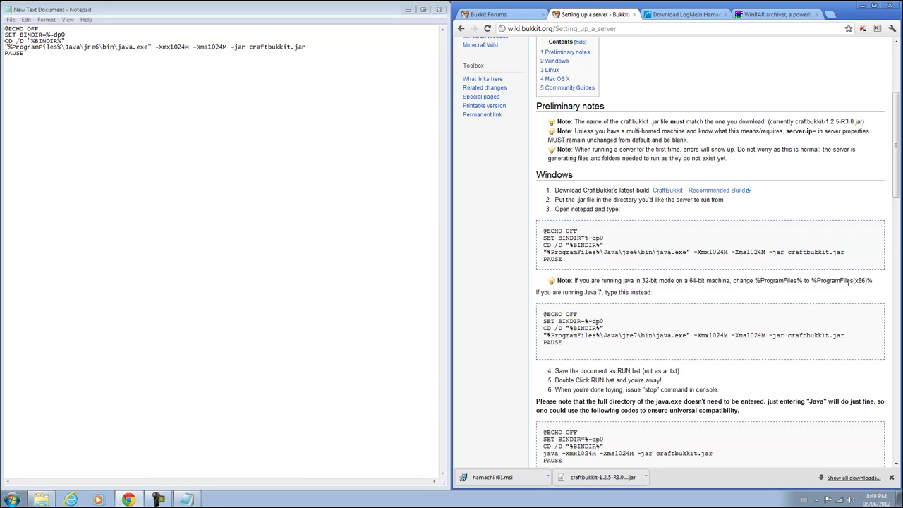
key("super")
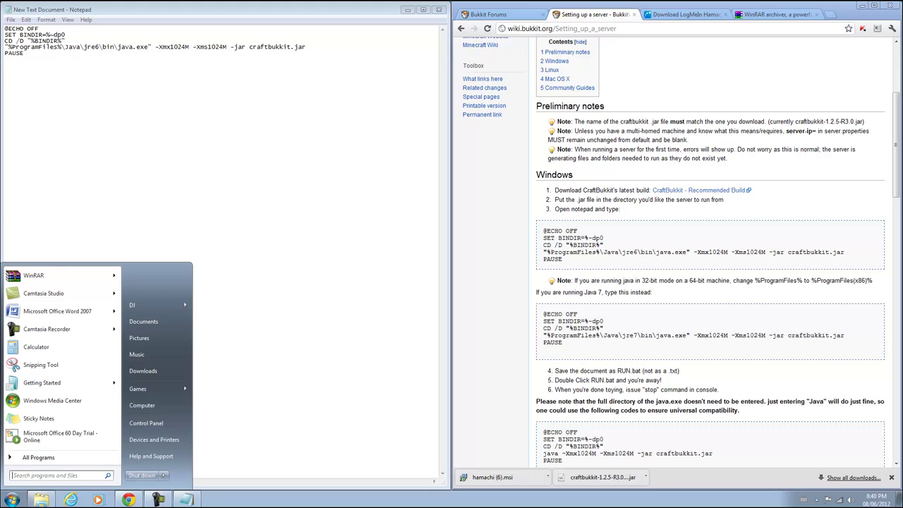
right_click(160, 407)
left_click(189, 401)
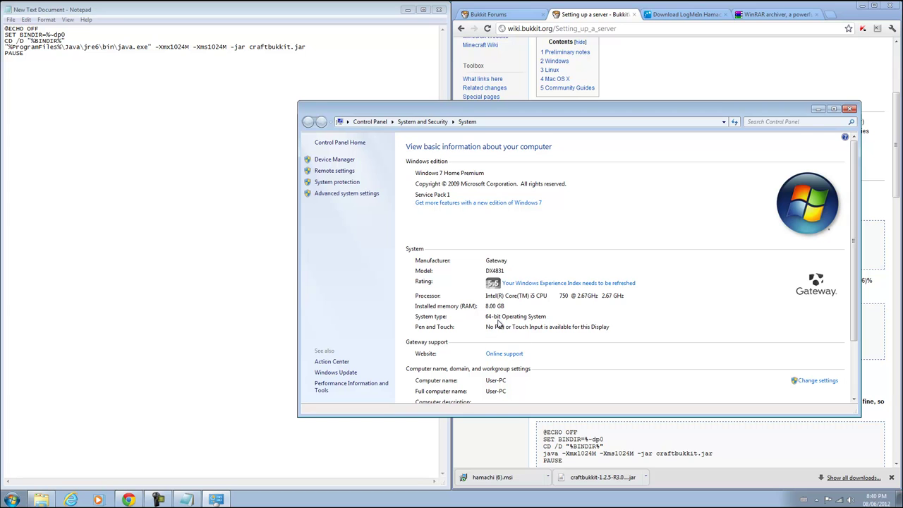
left_click(850, 109)
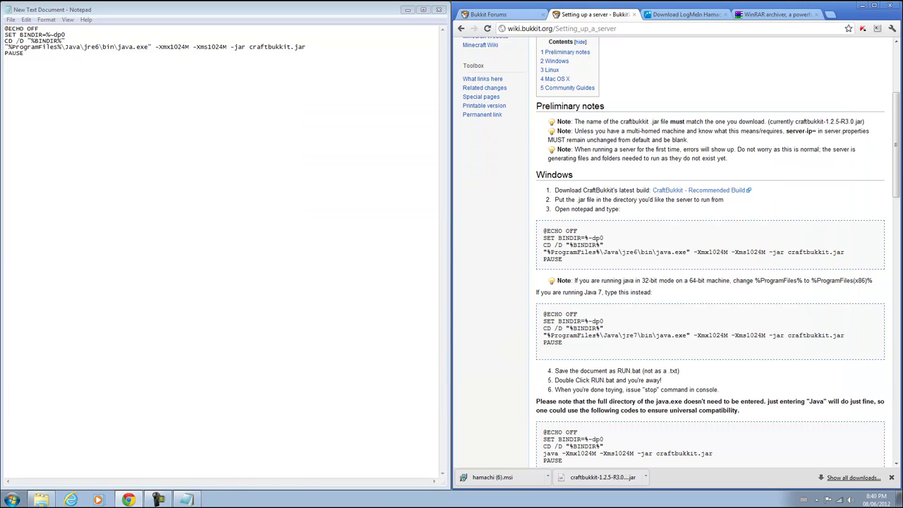
key("super")
type("java")
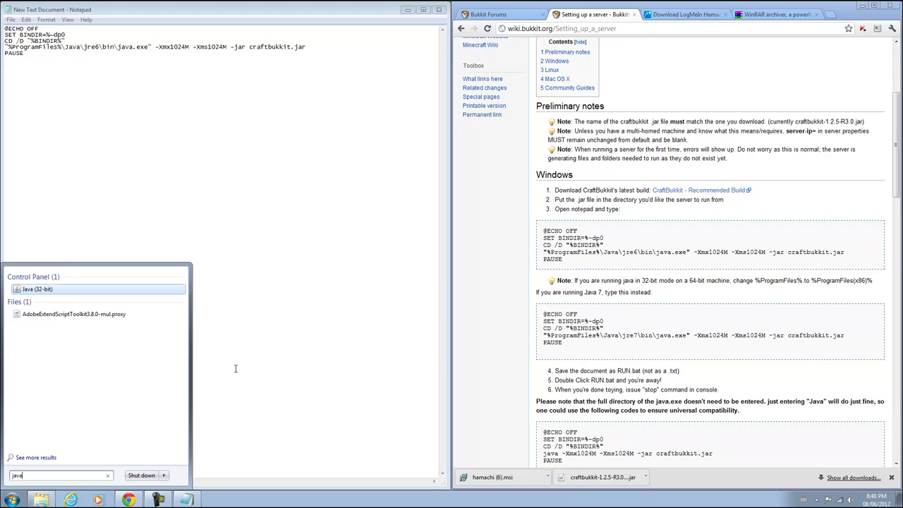
key("Escape")
left_click(186, 375)
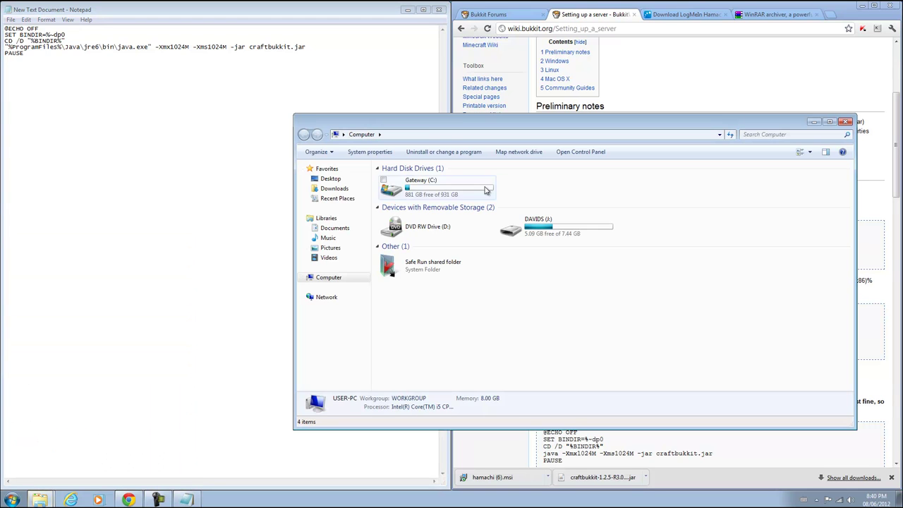
double_click(484, 188)
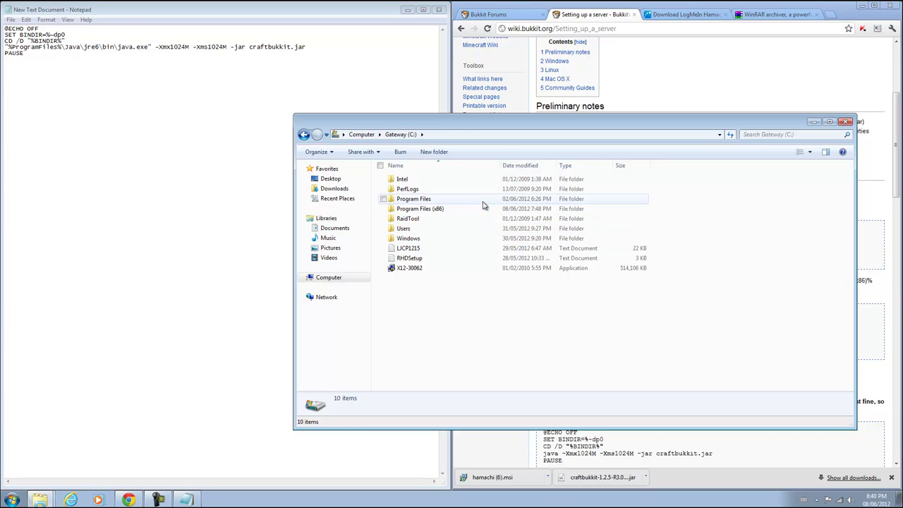
double_click(485, 199)
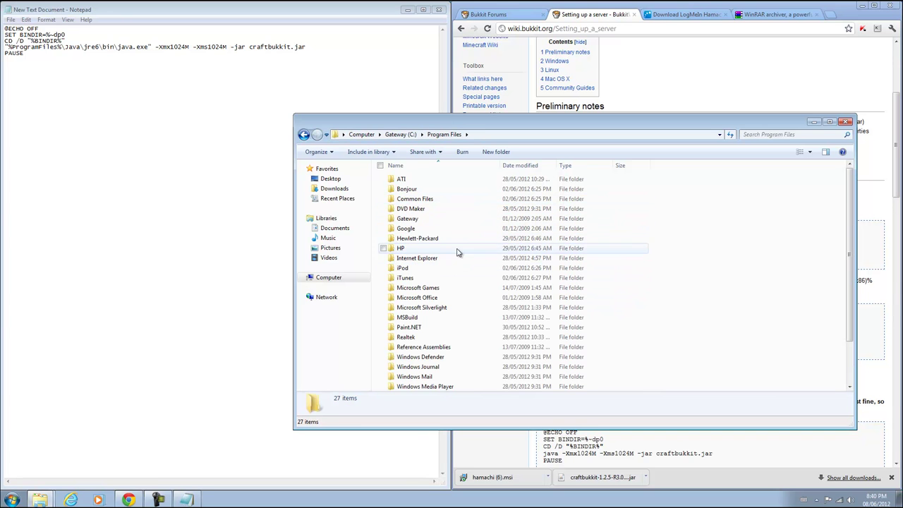
left_click(304, 134)
double_click(423, 210)
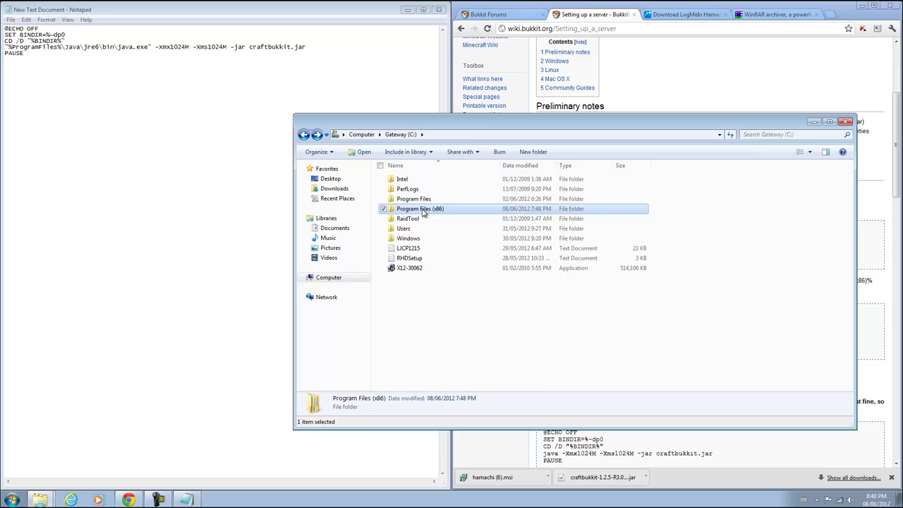
double_click(478, 309)
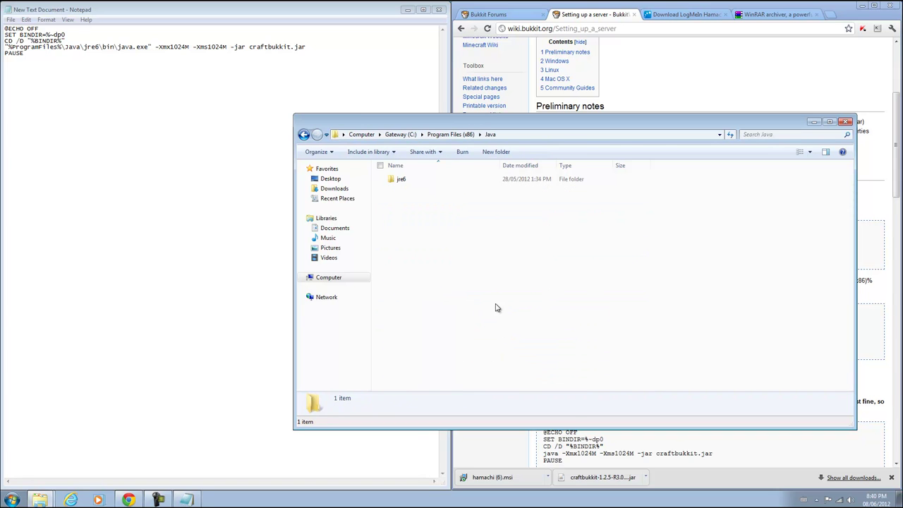
left_click(844, 121)
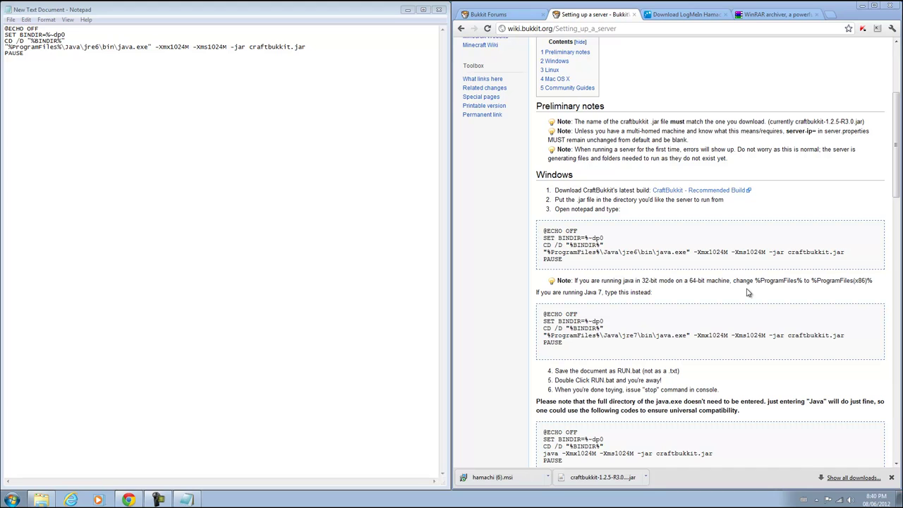
Change the java path to %ProgramFiles(x86)%, save as start.bat with All Files type, and close Notepad
left_click(59, 46)
type("(x")
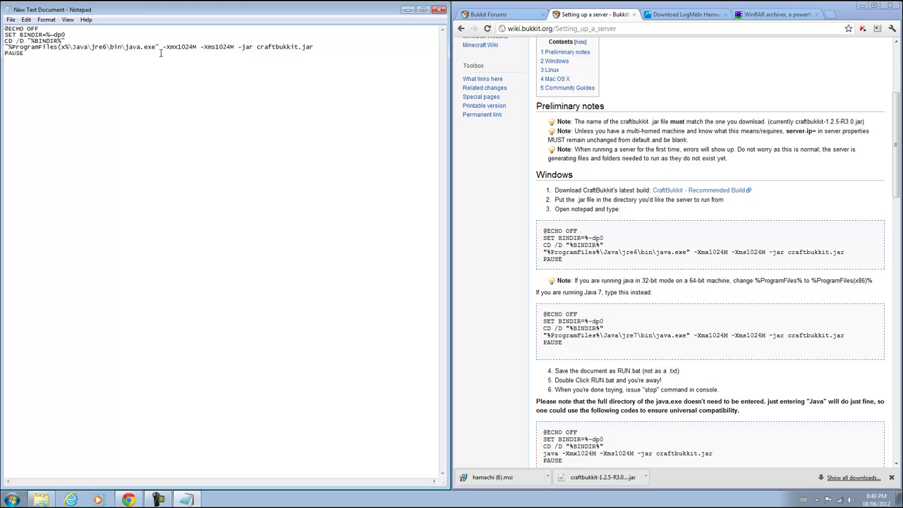
type("86)")
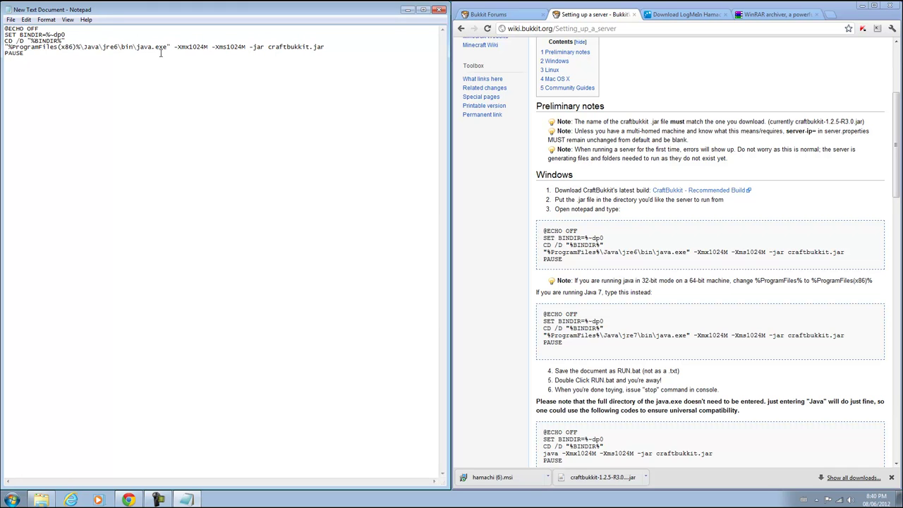
left_click(10, 21)
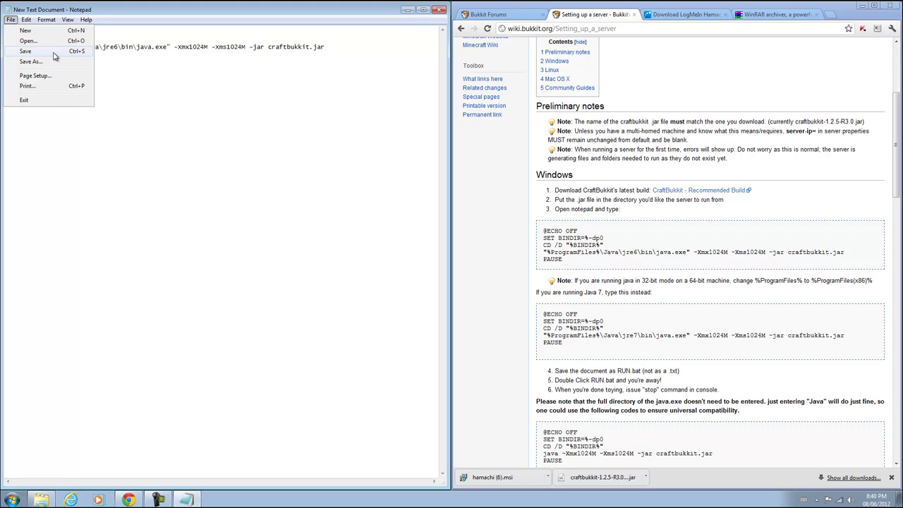
left_click(31, 62)
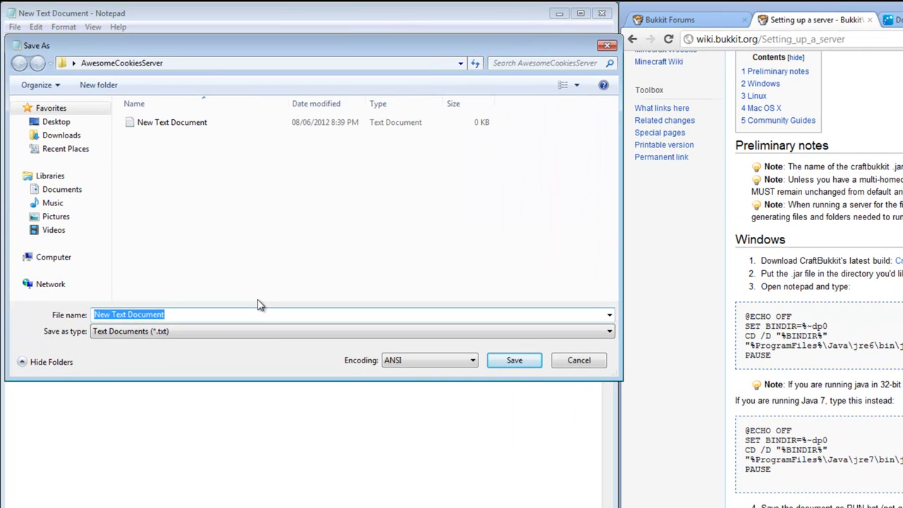
type("start.")
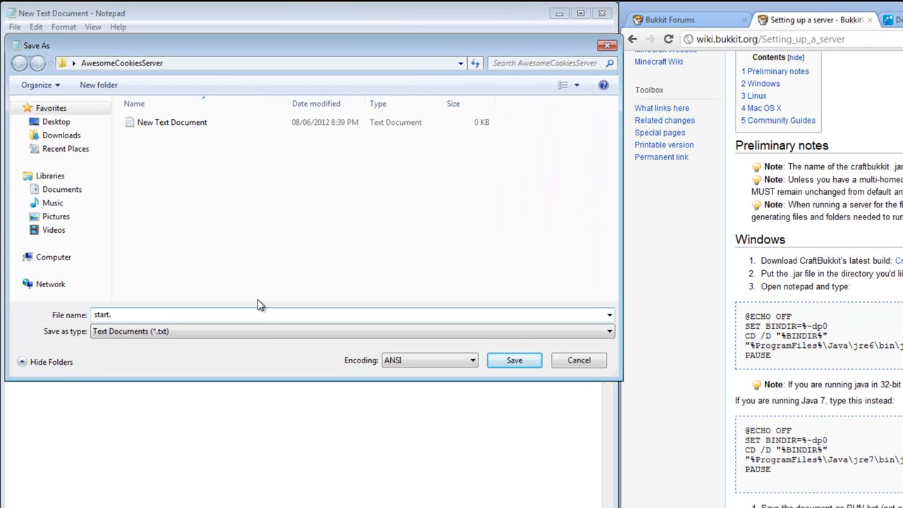
type("bat")
left_click(275, 332)
left_click(268, 354)
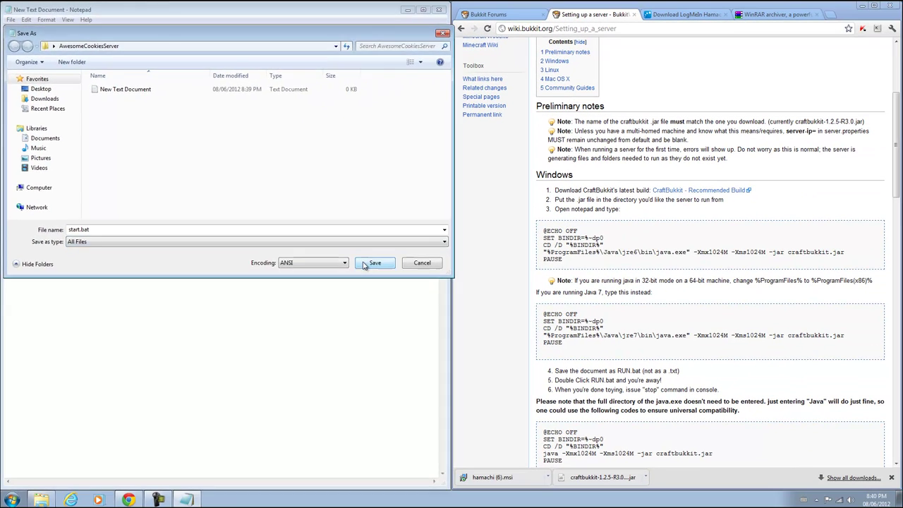
left_click(372, 263)
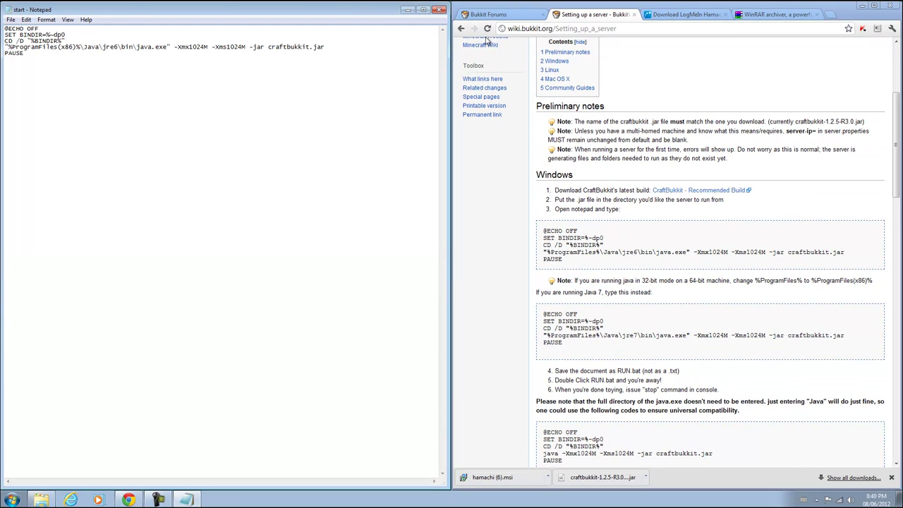
left_click(439, 9)
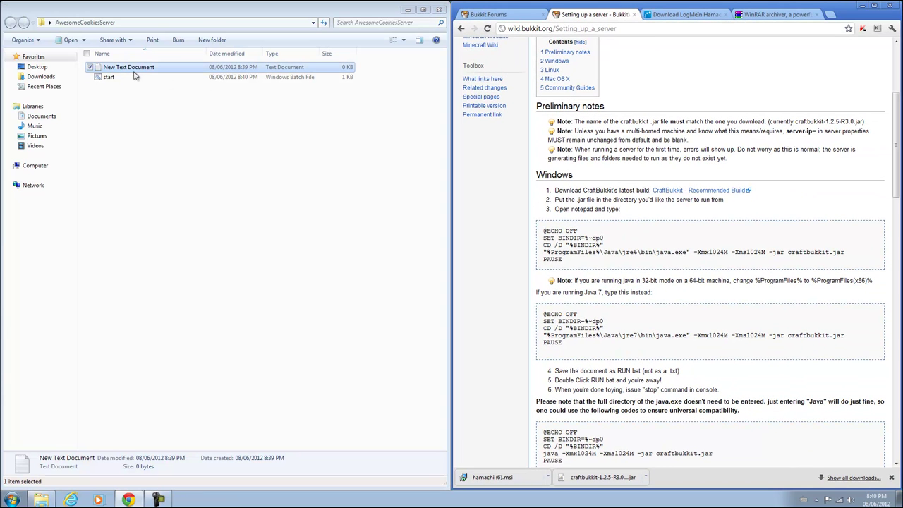
Delete New Text Document and drag the downloaded CraftBukkit jar into AwesomeCookiesServer
key("Delete")
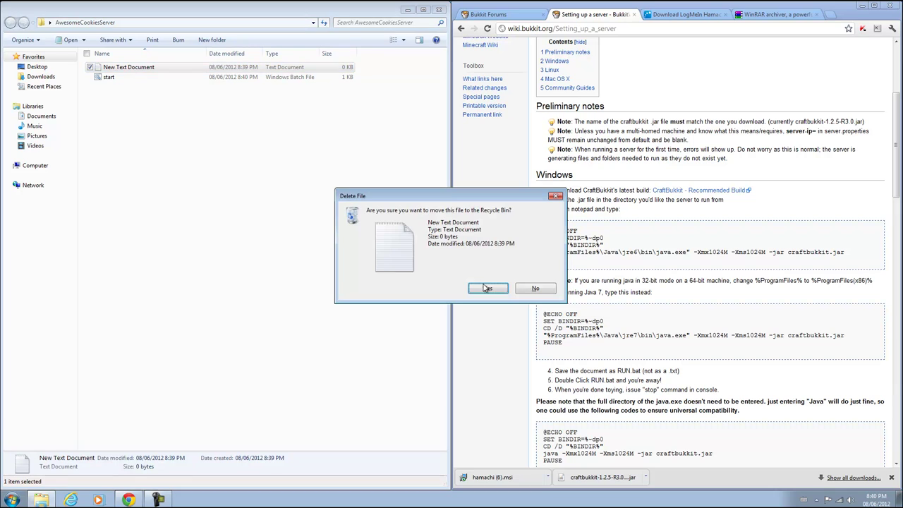
left_click(486, 287)
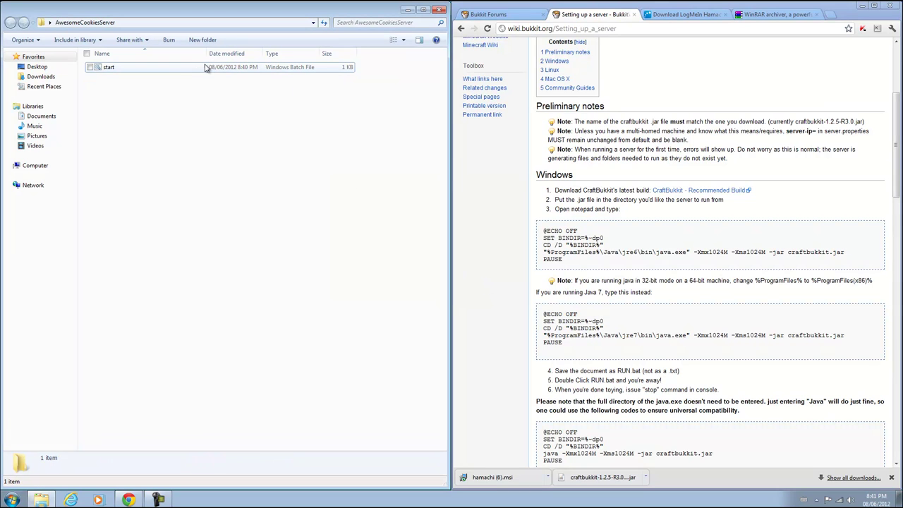
left_click_drag(609, 490, 605, 484)
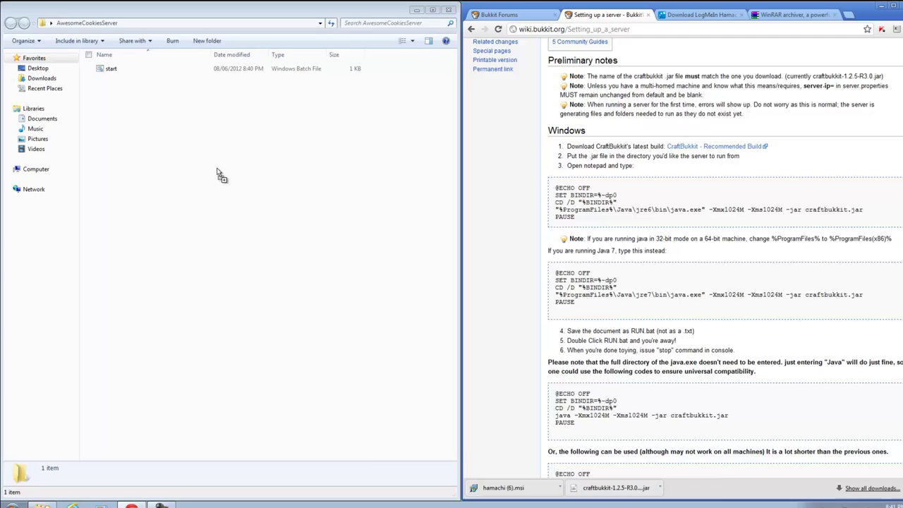
left_click_drag(219, 175, 216, 171)
Rename the jar to craftbukkit by removing its version suffix
right_click(139, 68)
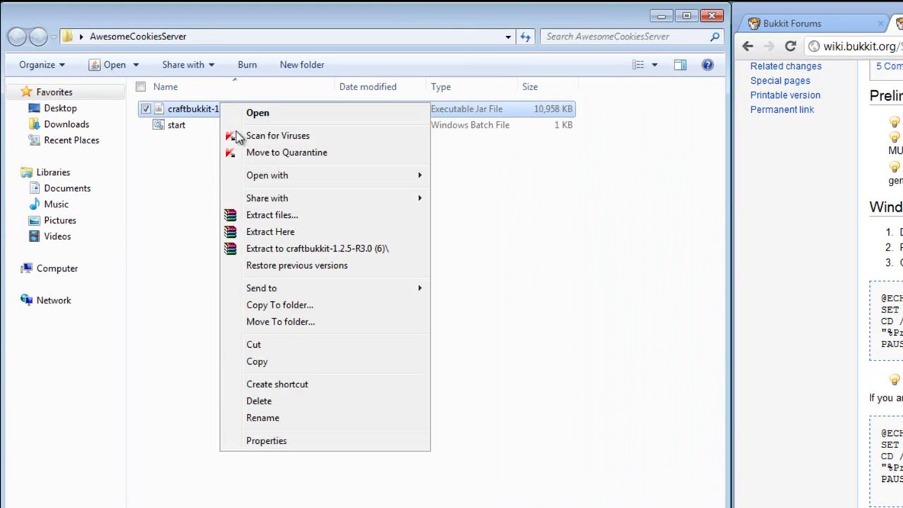
left_click(295, 417)
left_click_drag(276, 109, 213, 110)
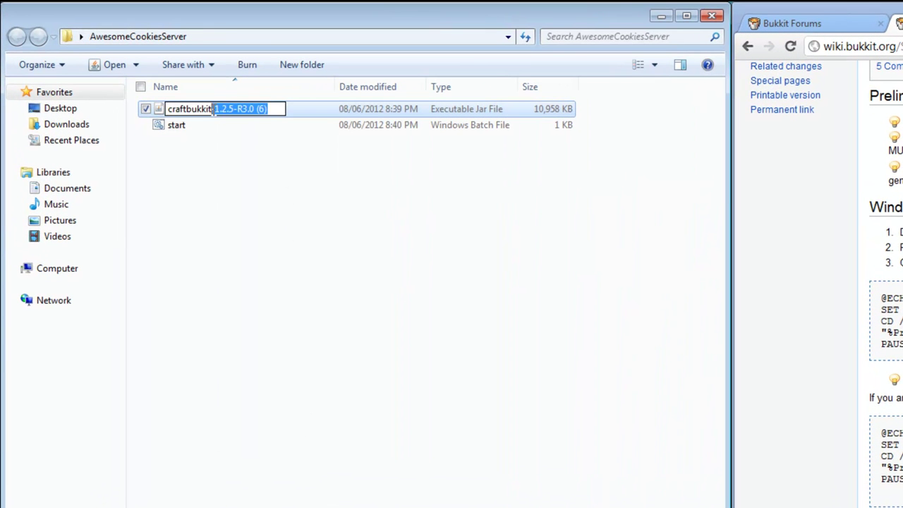
key("Delete")
left_click(318, 155)
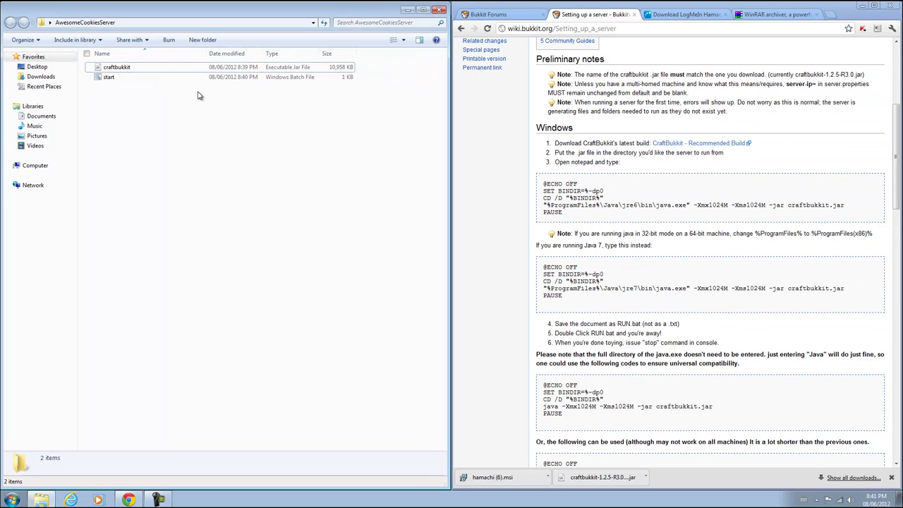
Run start.bat to launch the server, then check the generated plugins folder and go back
left_click(178, 84)
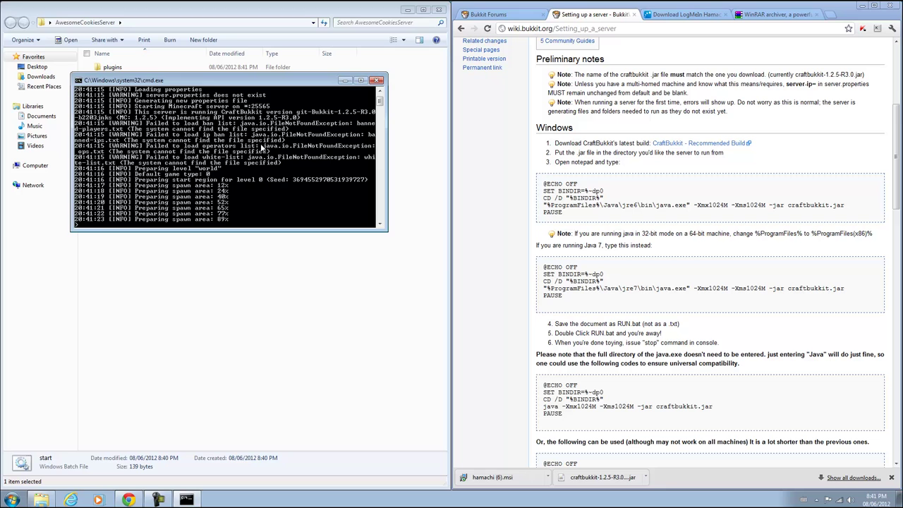
left_click(284, 257)
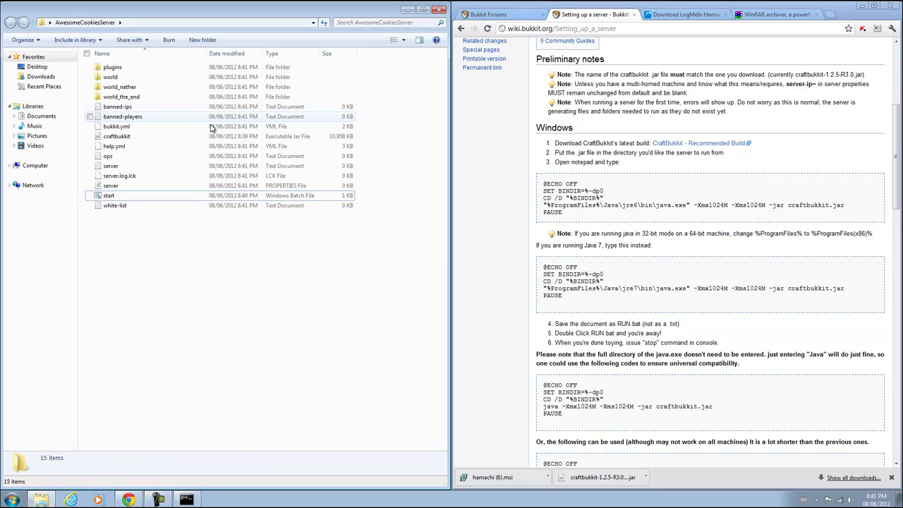
double_click(198, 69)
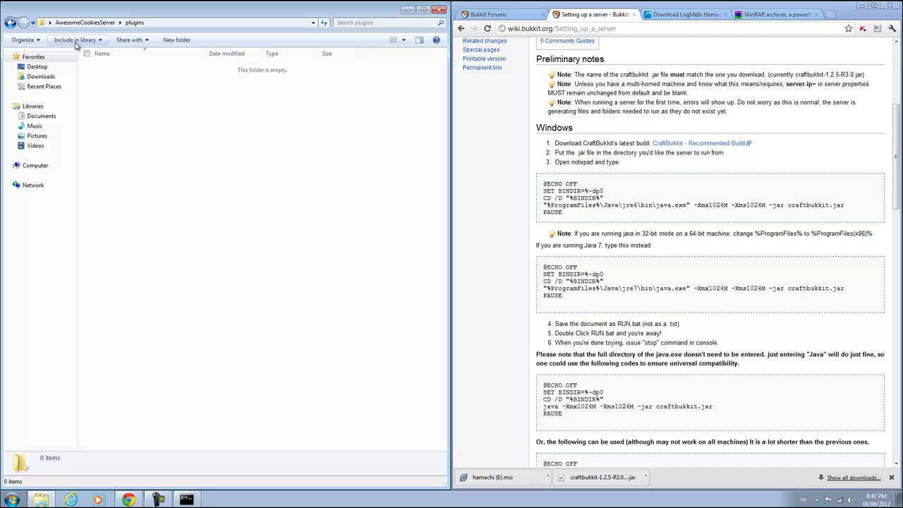
left_click(11, 22)
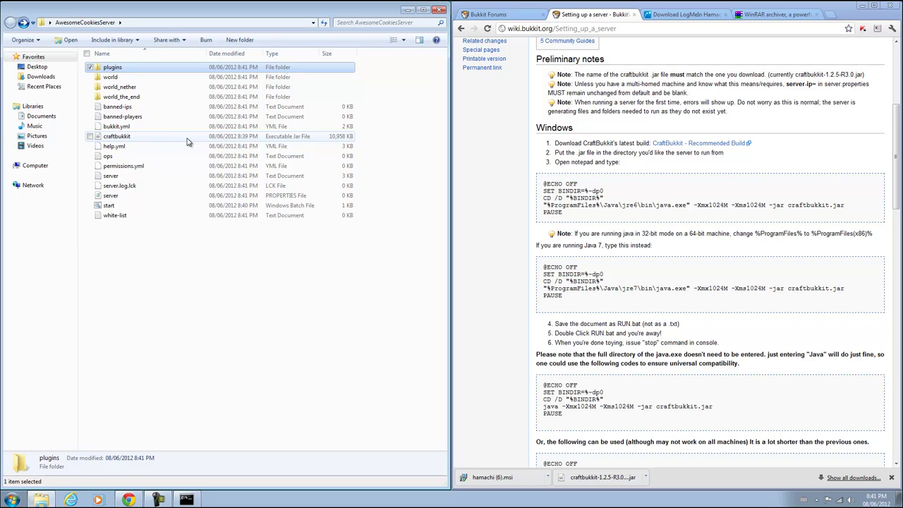
Open server.properties, try level name AwesomeCookies then revert it, and inspect the server-ip and online-mode lines
double_click(131, 196)
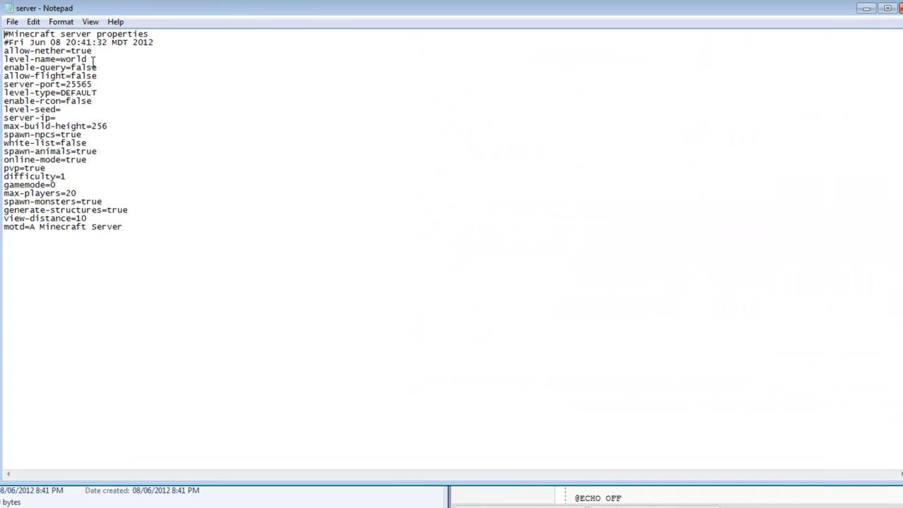
left_click_drag(87, 59, 63, 59)
key("BackSpace")
type("AwesomeCookies")
left_click_drag(143, 64, 64, 60)
key("BackSpace")
left_click_drag(64, 120, 6, 118)
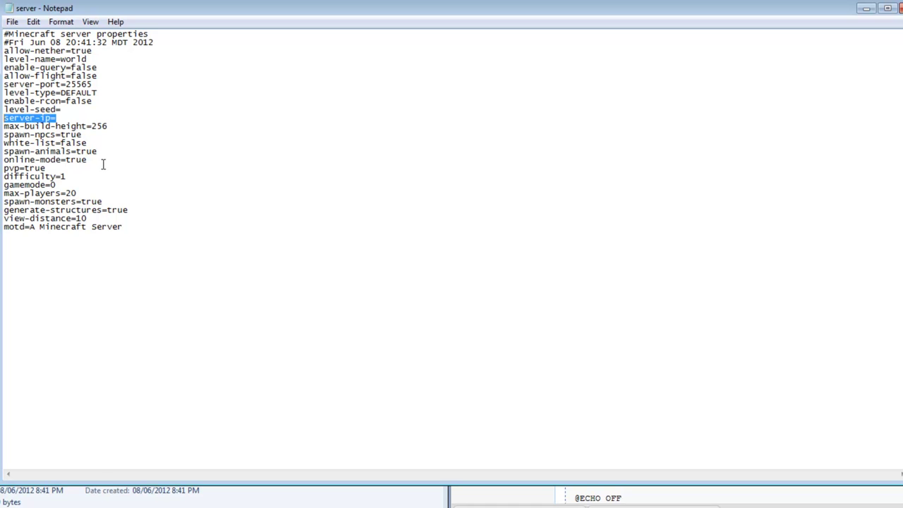
left_click_drag(103, 162, 8, 160)
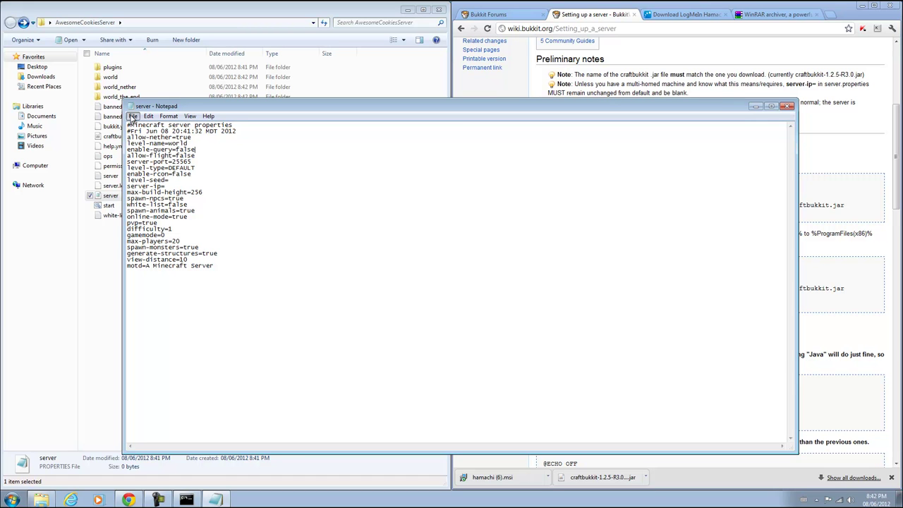
Save server.properties over the existing file after dismissing the file-in-use error
left_click(132, 115)
left_click(150, 153)
left_click(540, 284)
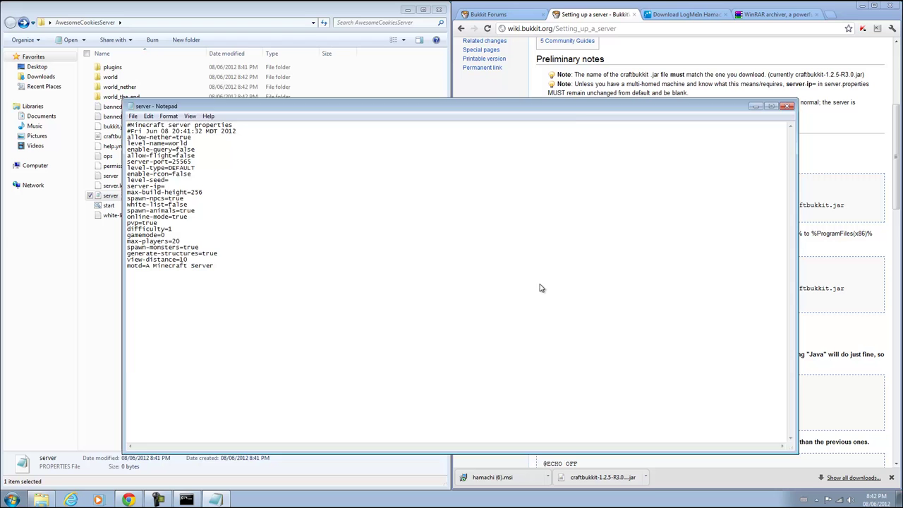
left_click(497, 360)
left_click(466, 249)
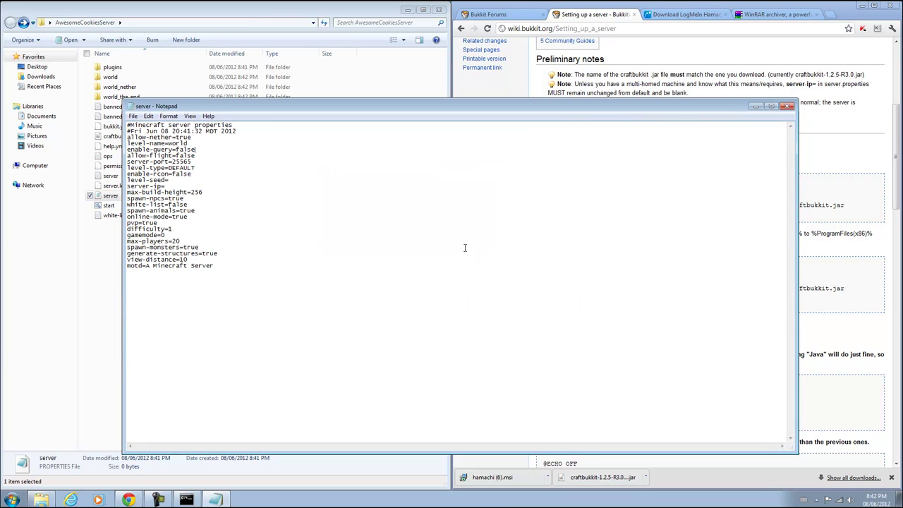
Close server.properties and minimize the server console and server folder windows
left_click(787, 106)
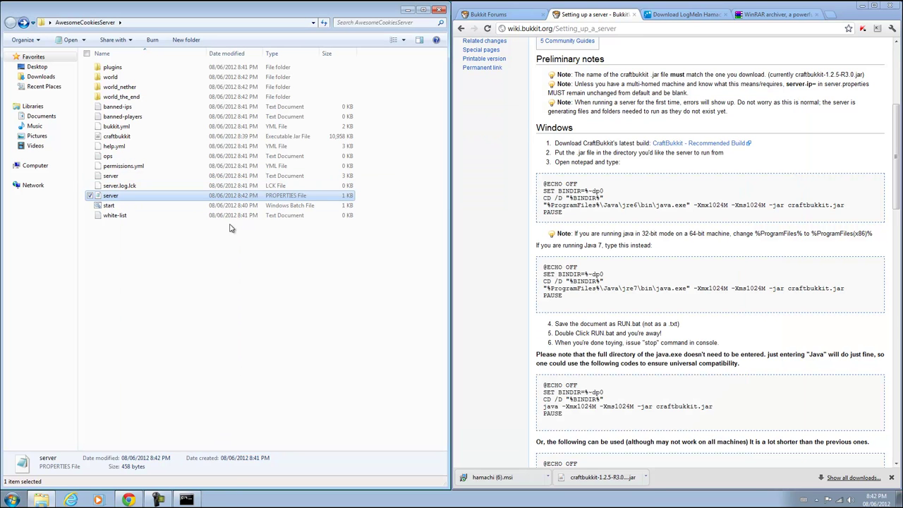
left_click(187, 499)
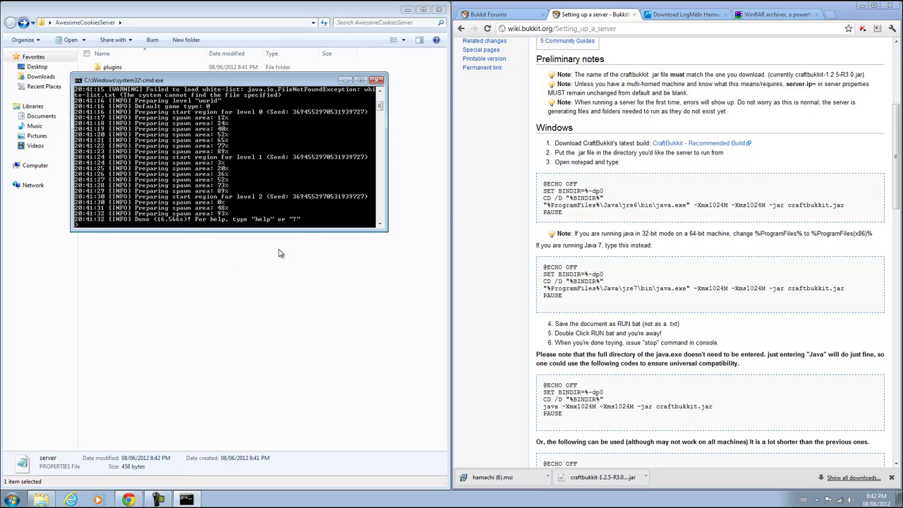
left_click(343, 81)
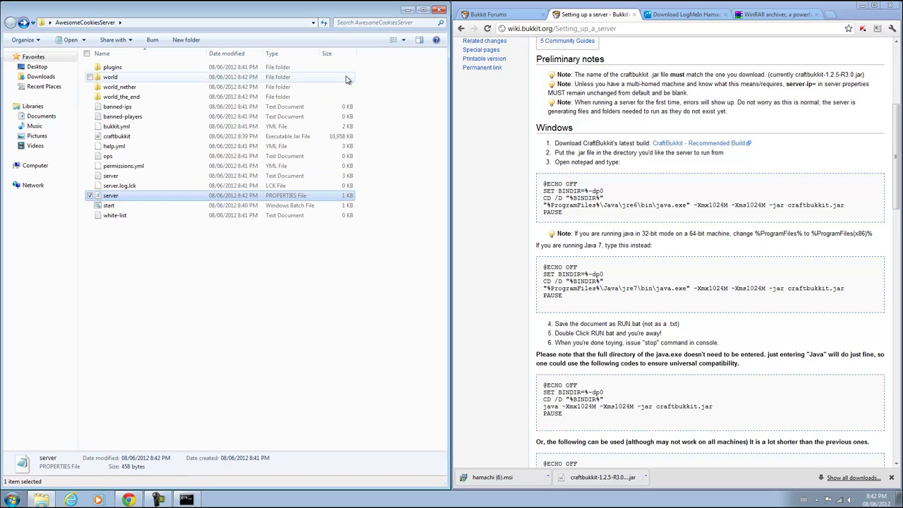
left_click(407, 10)
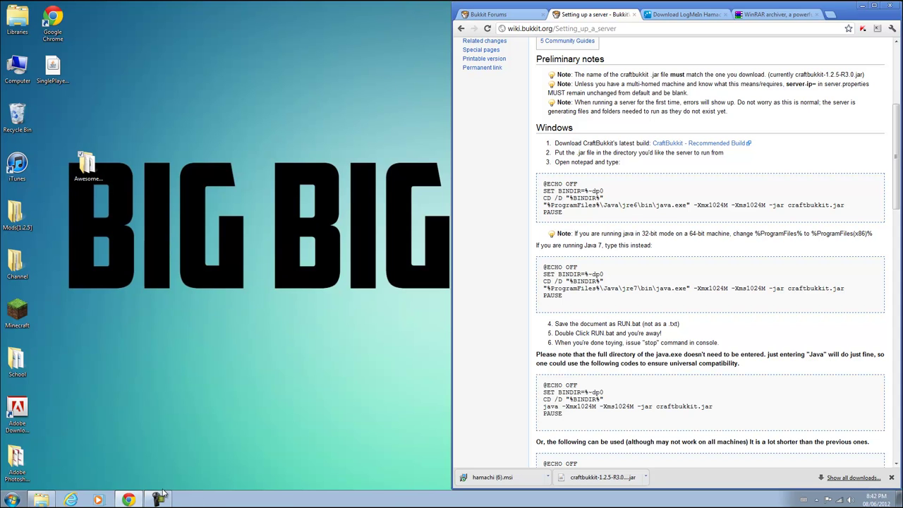
Run the Hamachi installer from Start search, reinstall version 2.1.0.166, and finish with Hamachi launching
left_click(4, 498)
type("hamachi")
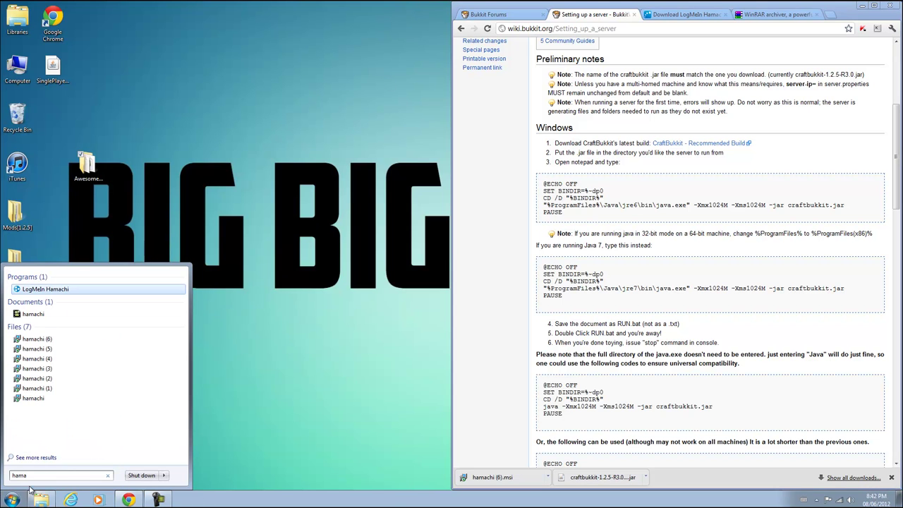
left_click(105, 399)
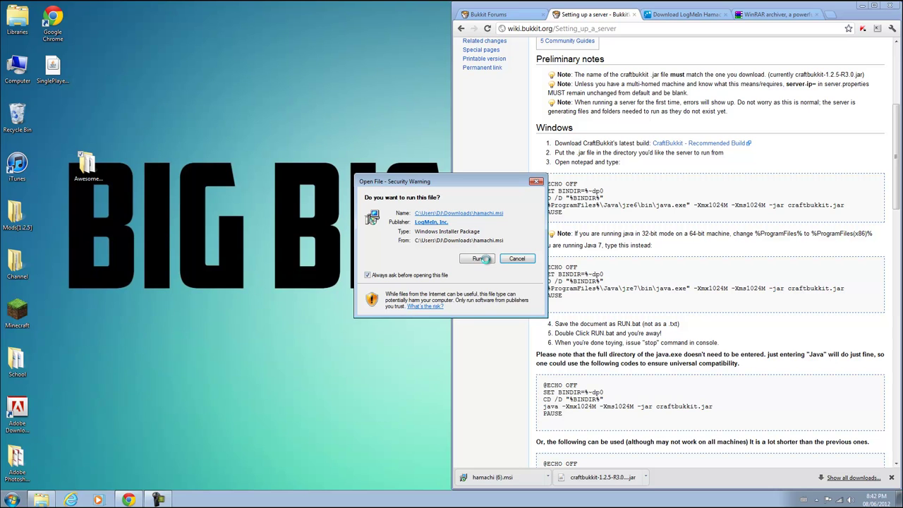
left_click(483, 260)
left_click(499, 324)
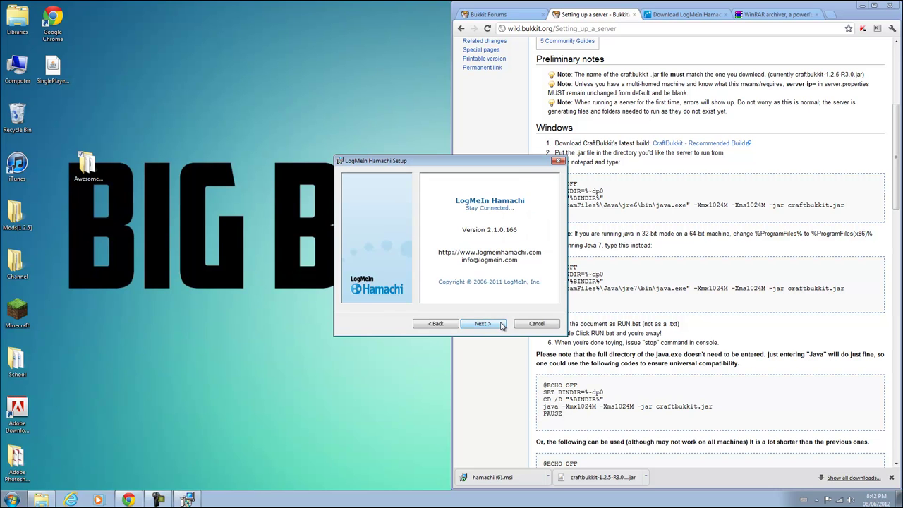
left_click(497, 325)
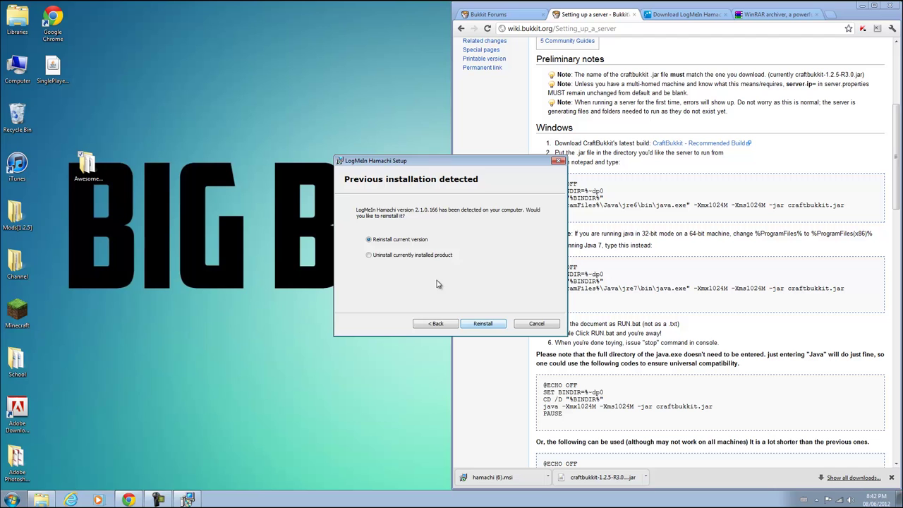
left_click(490, 326)
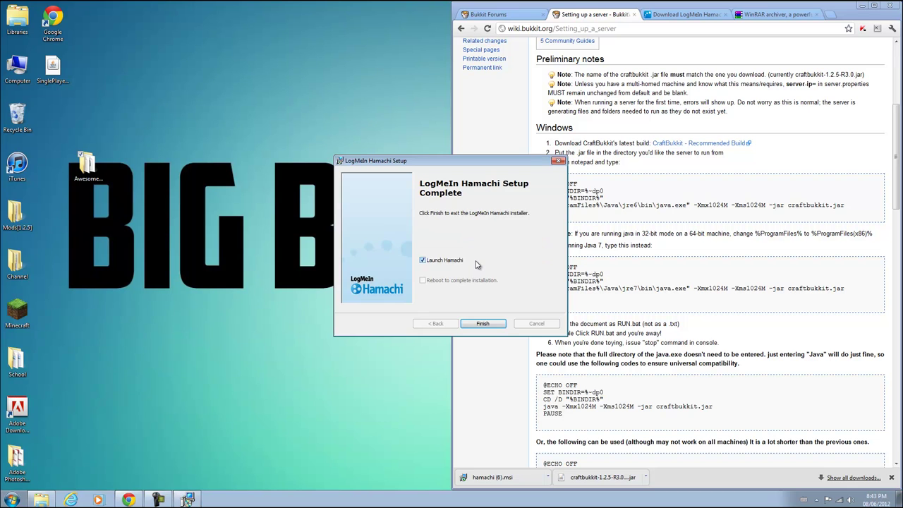
left_click(482, 323)
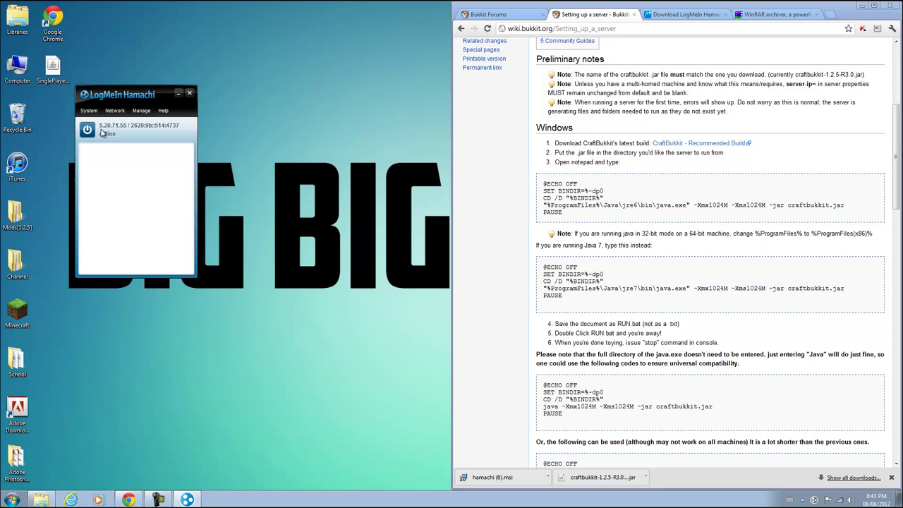
Switch the LogMeIn Hamachi client online
left_click(117, 112)
left_click(119, 146)
left_click(87, 129)
left_click(115, 111)
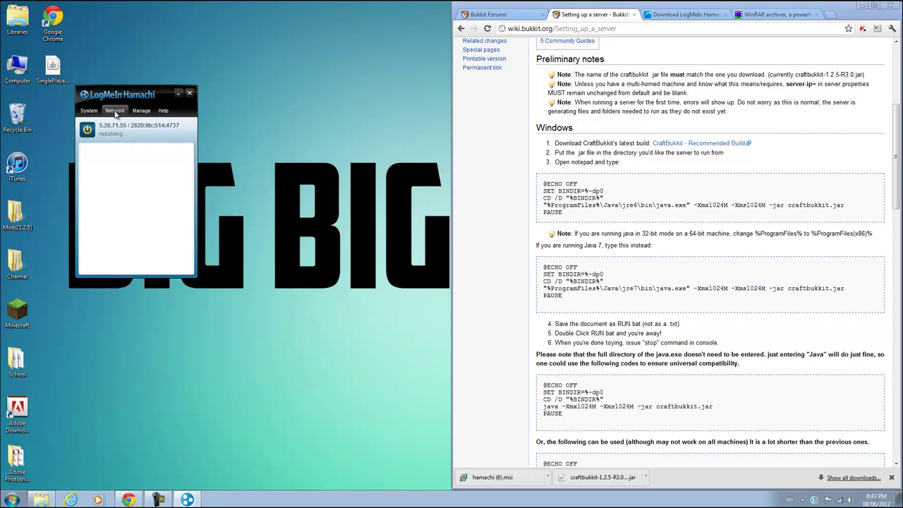
left_click(115, 111)
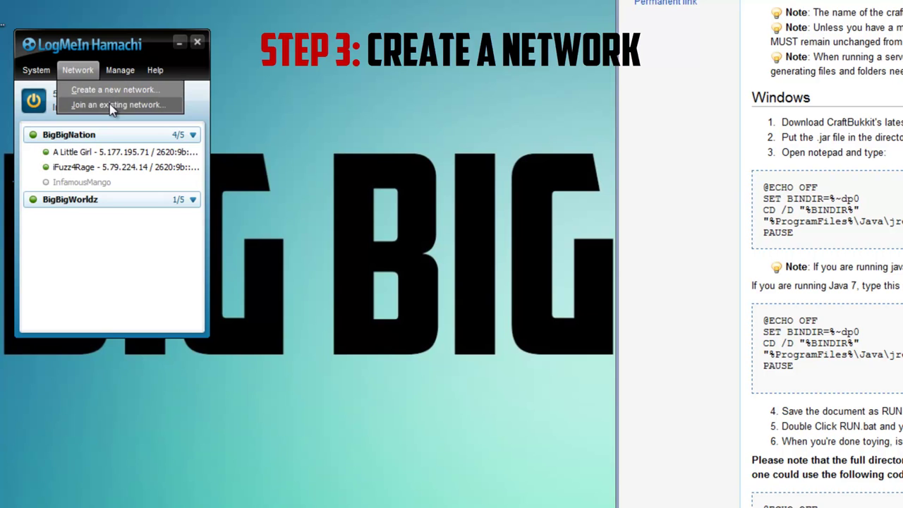
Create a new Hamachi network named BigBigNation2, protected with a password
left_click(108, 94)
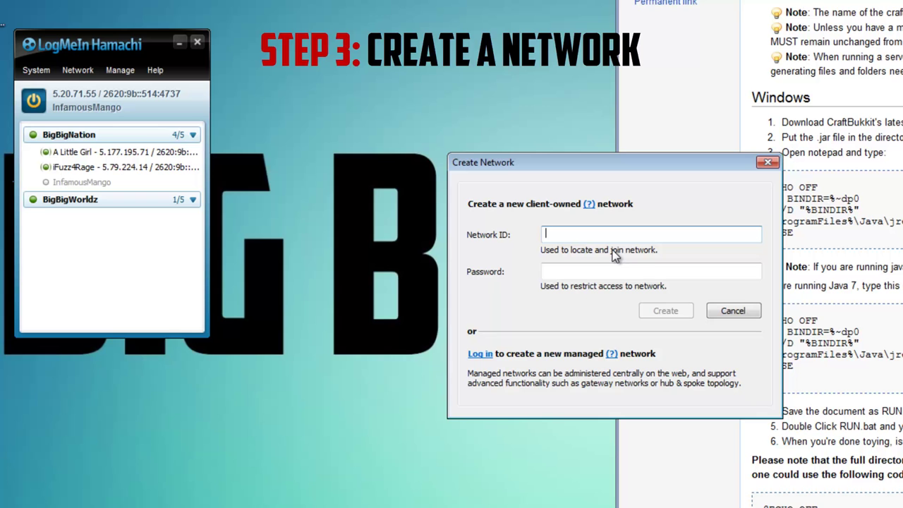
type("BigBi")
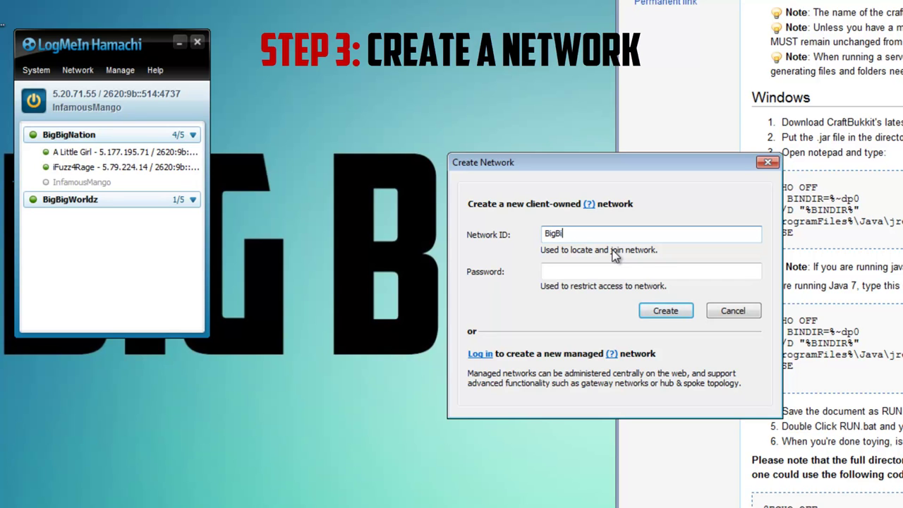
type("gNation2")
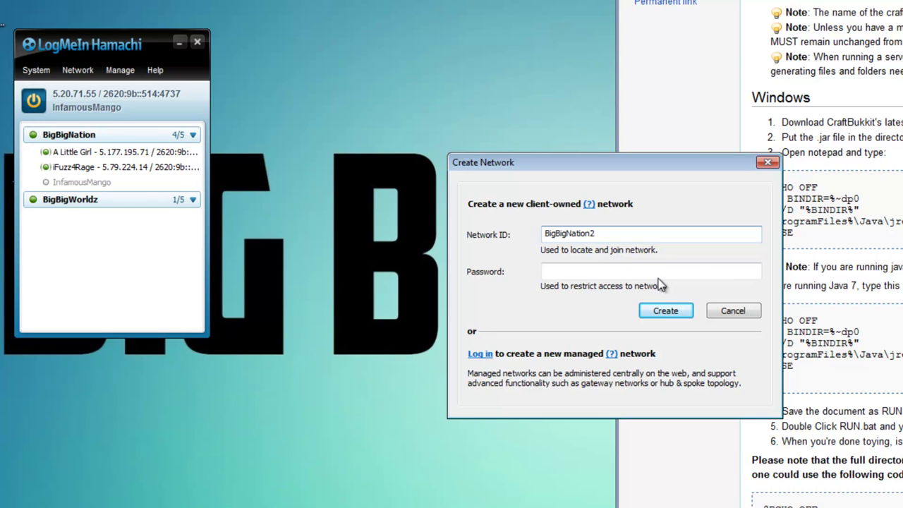
left_click(611, 270)
type("123")
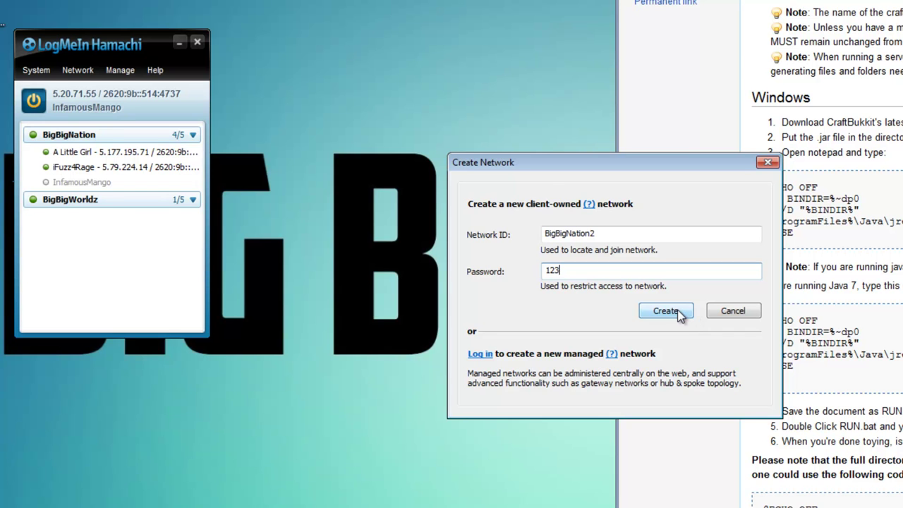
left_click(679, 314)
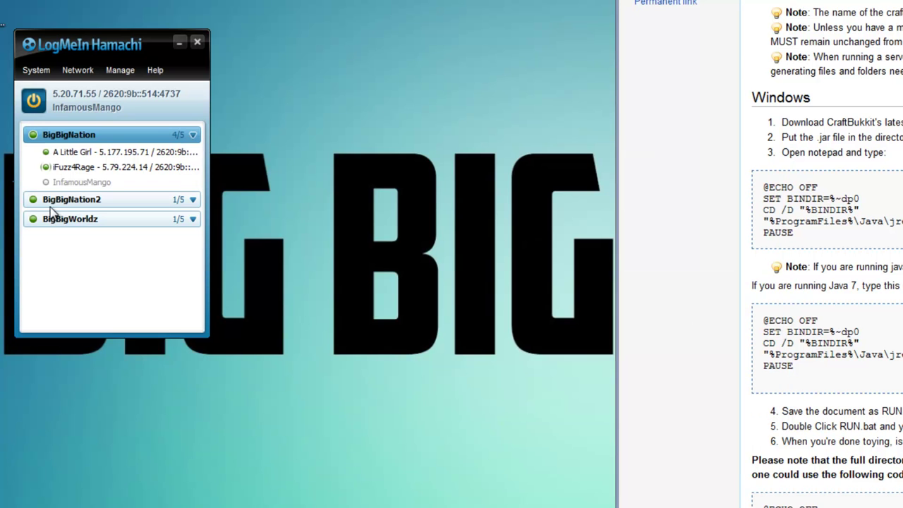
Copy this computer's Hamachi IPv4 address from the BigBigNation2 network
left_click(130, 202)
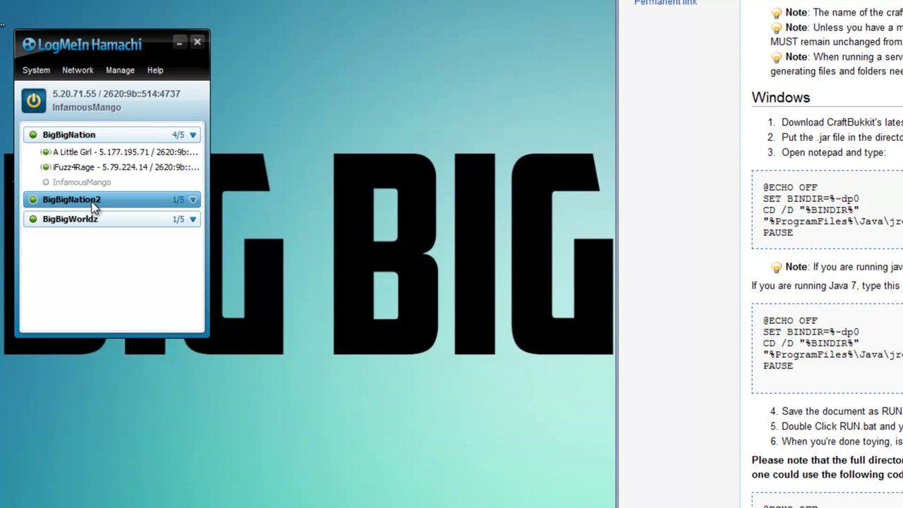
right_click(71, 97)
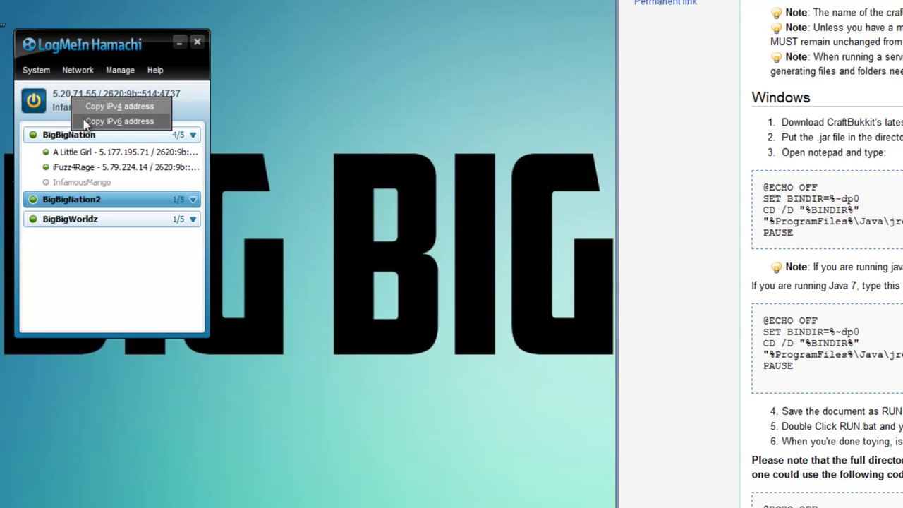
right_click(65, 92)
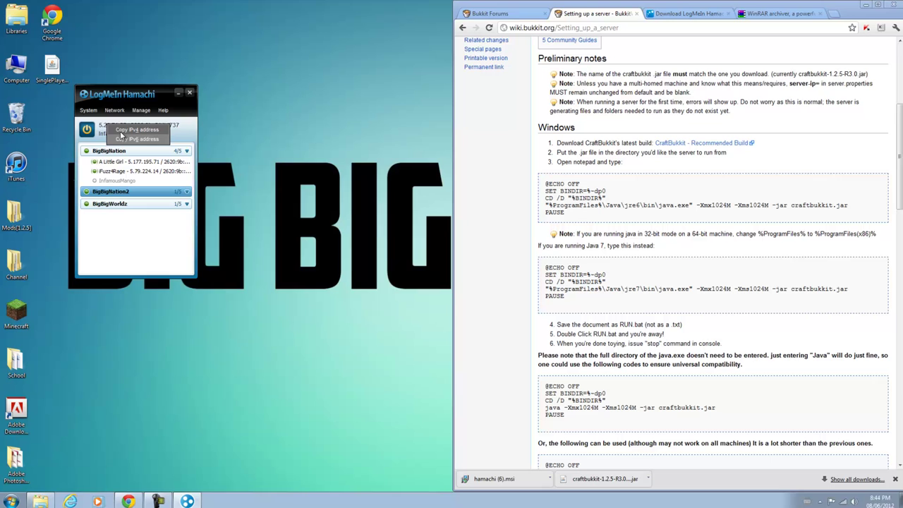
left_click(121, 134)
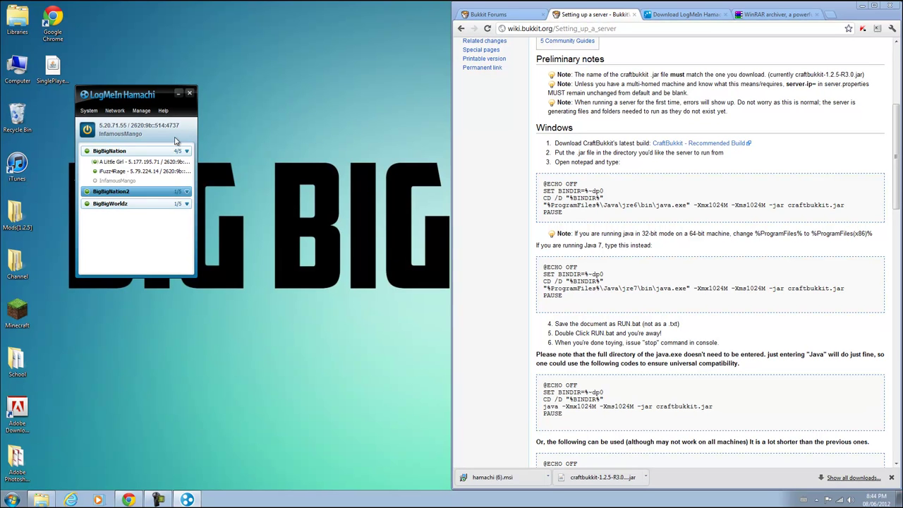
Launch and log in to Minecraft, then paste 5.20.71.55 as the Direct Connect server address
double_click(18, 310)
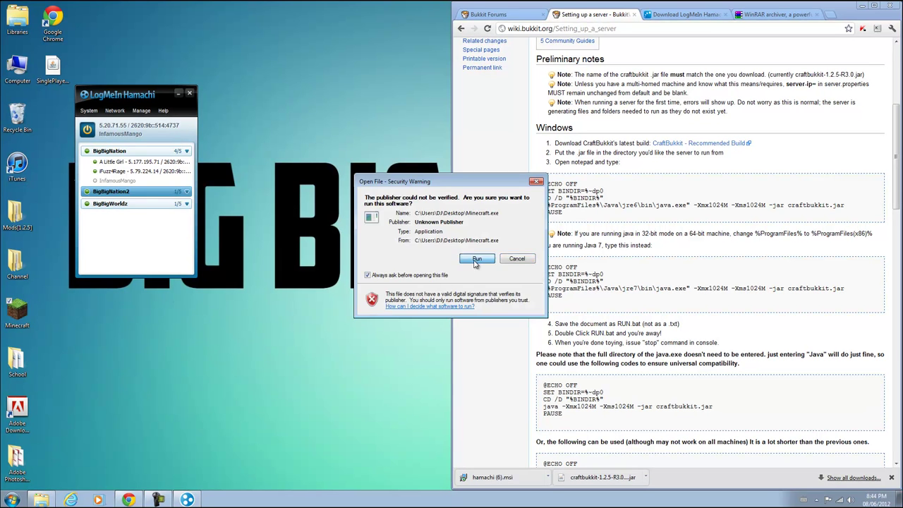
left_click(475, 262)
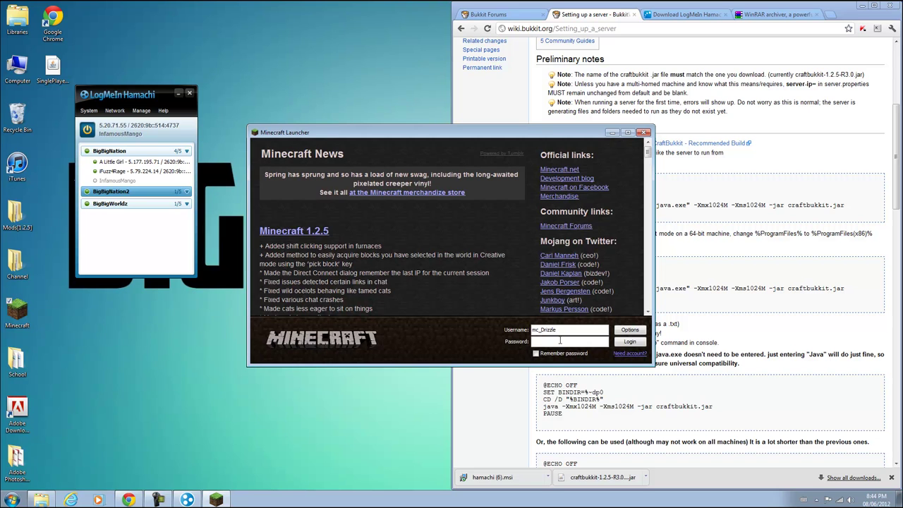
key("Return")
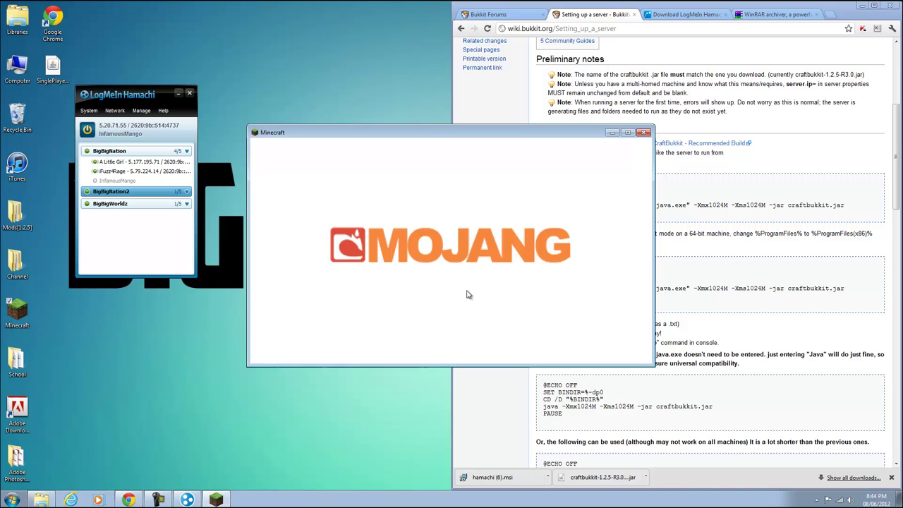
left_click(459, 268)
left_click(450, 324)
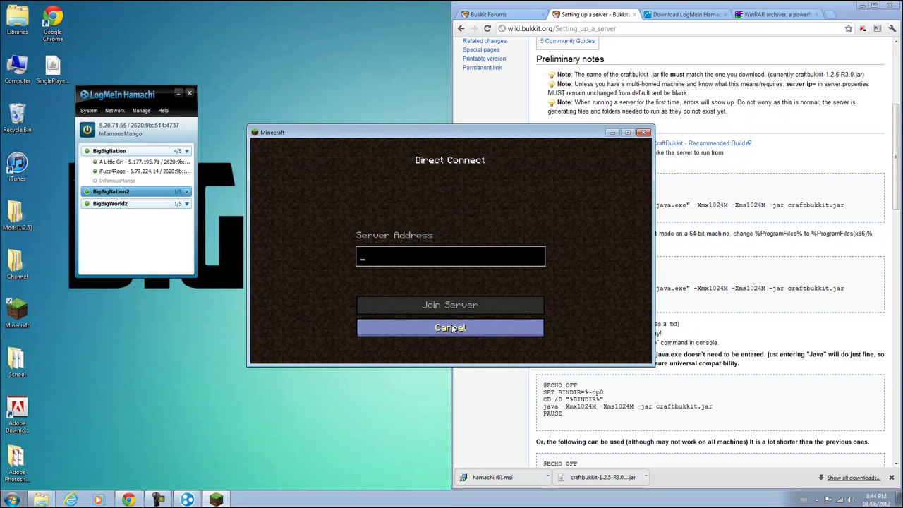
key("ctrl+v")
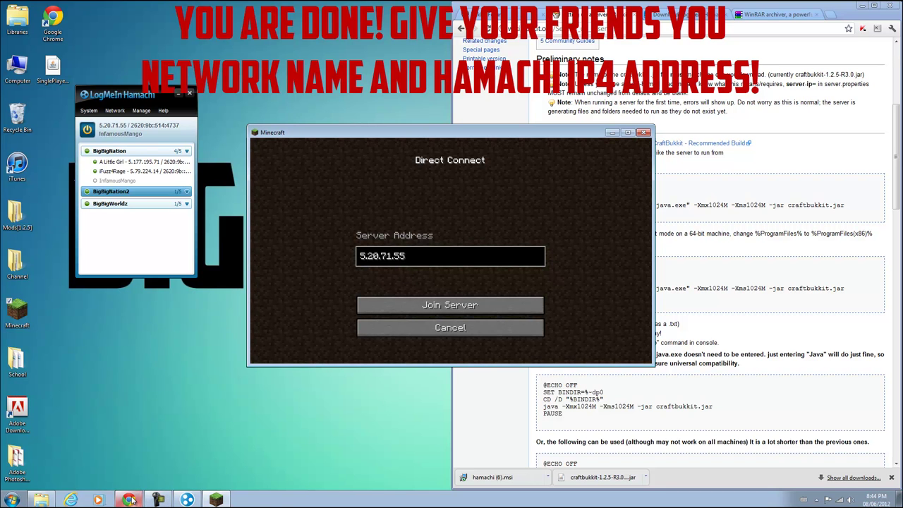
left_click(127, 499)
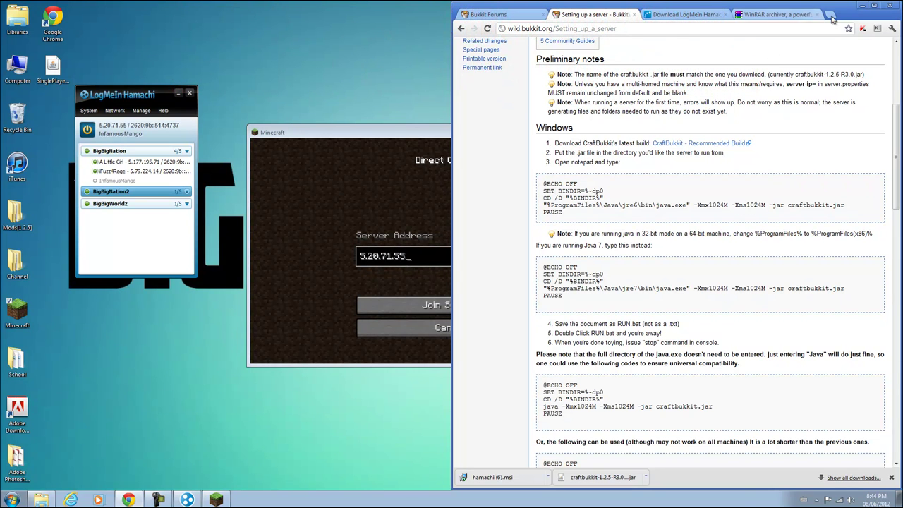
left_click(858, 6)
Start the Bukkit server with its start script and join it from Minecraft
left_click(41, 499)
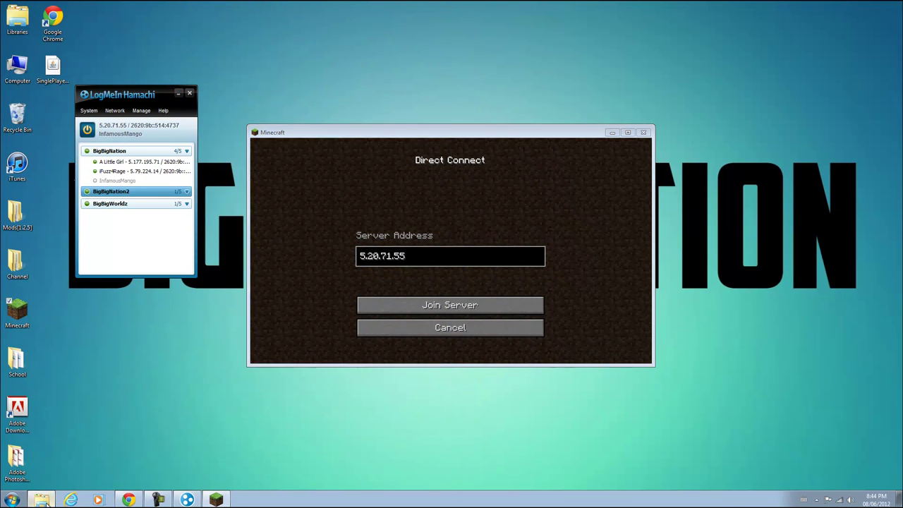
double_click(160, 205)
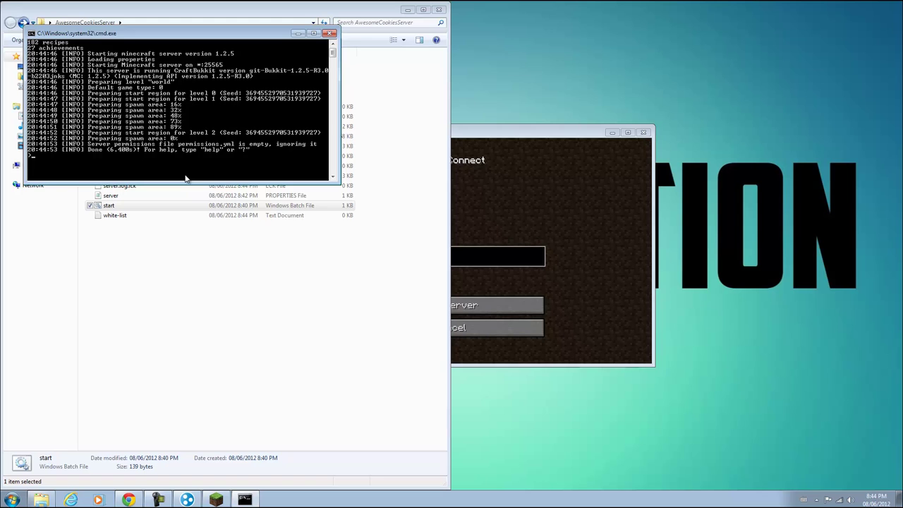
left_click(591, 238)
left_click(515, 304)
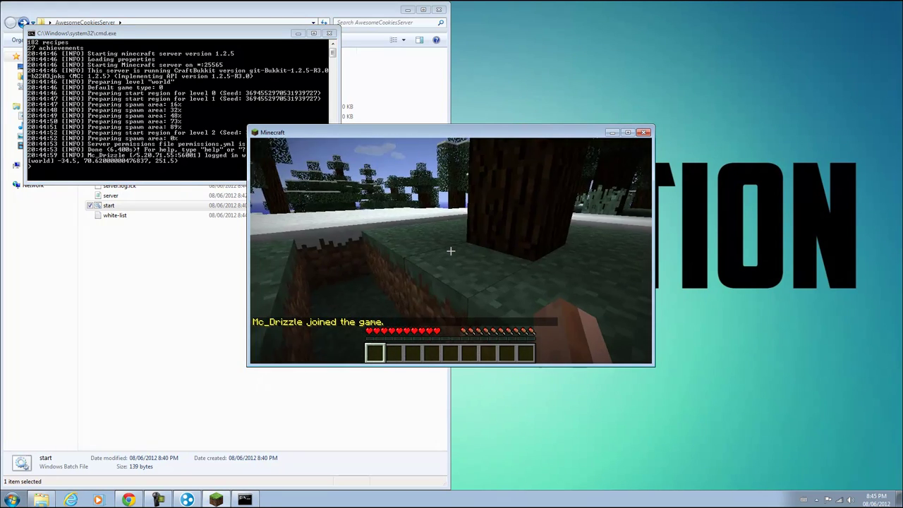
Walk forward in the world, break a snow block, and check the game options
key("w")
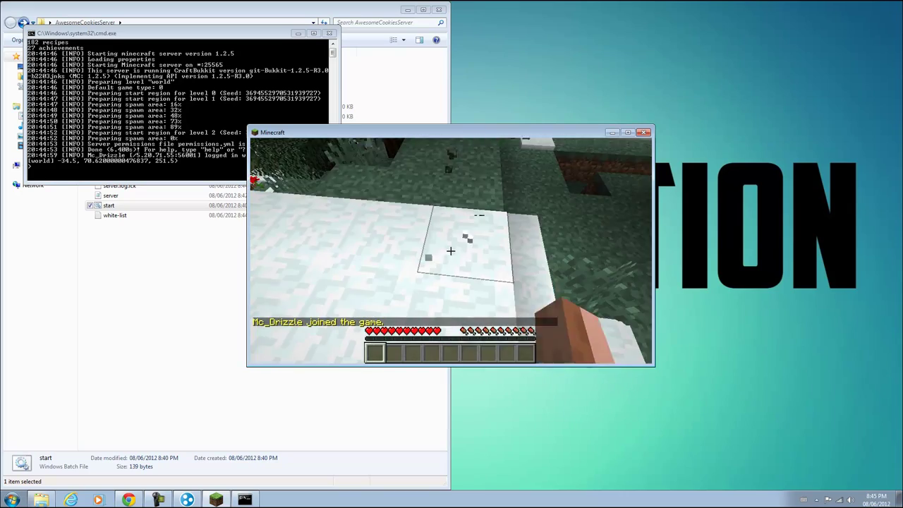
left_click(450, 250)
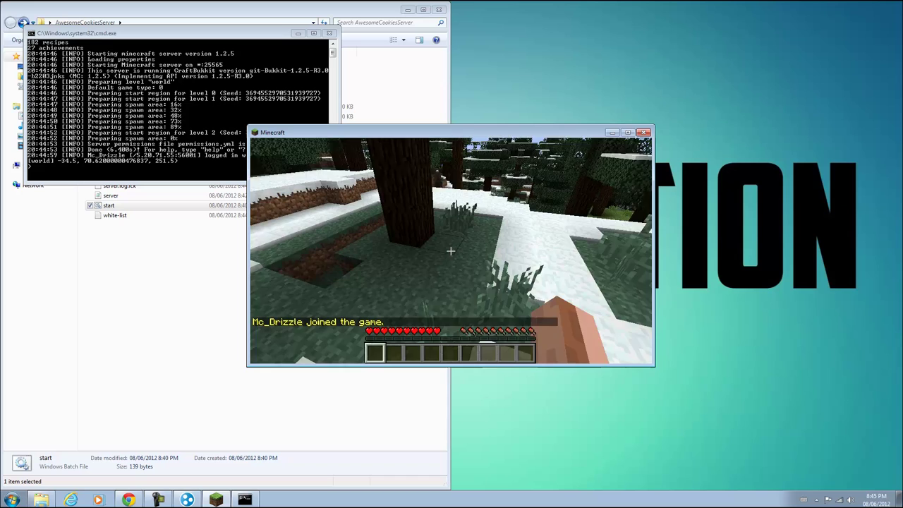
key("Escape")
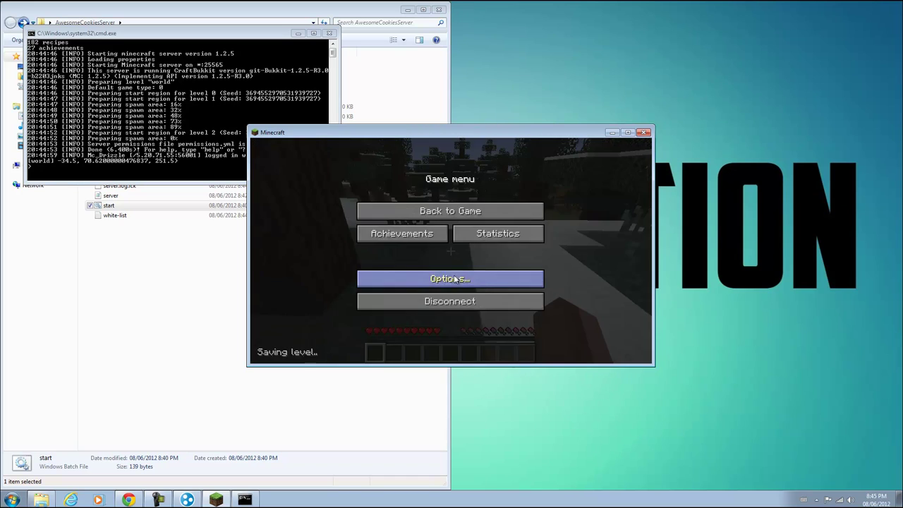
left_click(490, 277)
key("Escape")
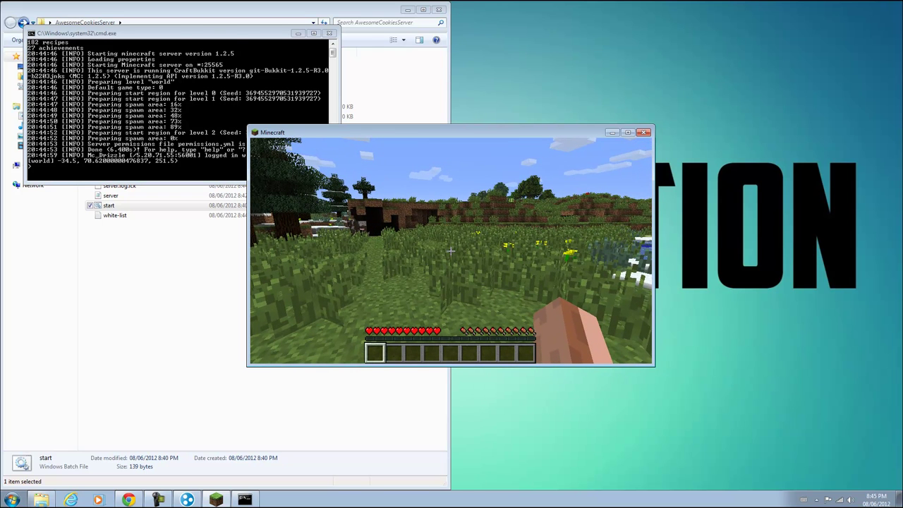
Disconnect from the server to the title screen and close the server console
key("Escape")
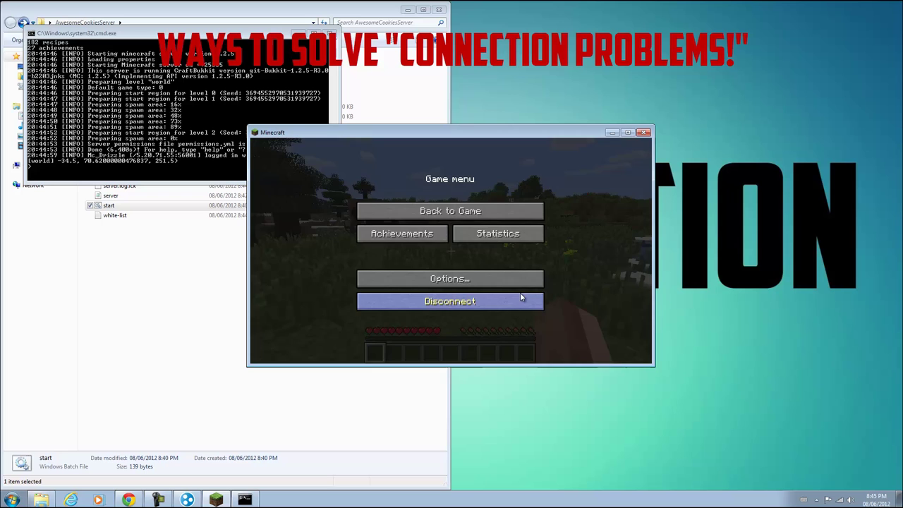
left_click(520, 297)
left_click(330, 33)
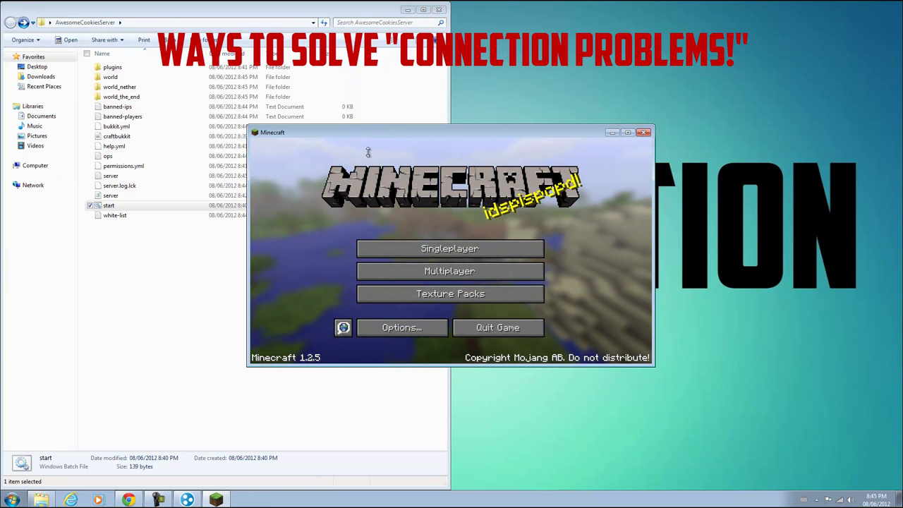
Check via Network and Sharing Center that Windows Firewall is off for home and public networks
left_click(11, 500)
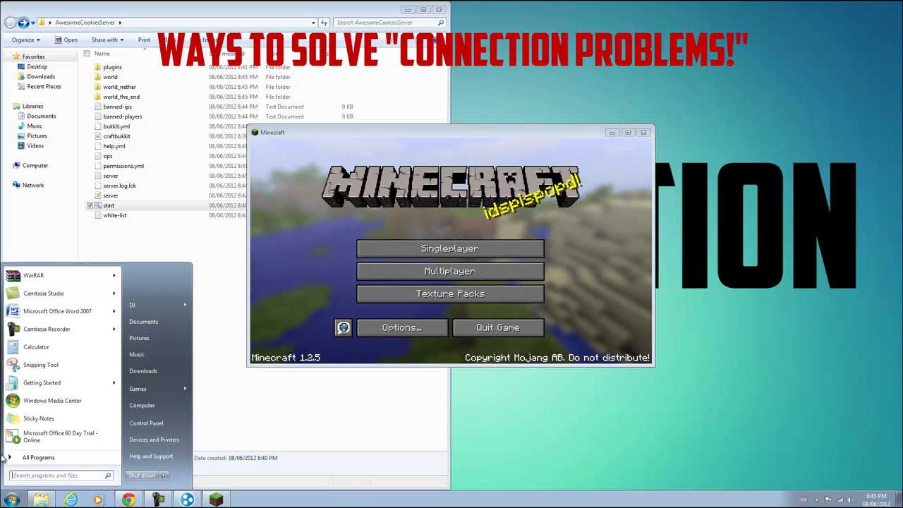
type("netowrk and sh")
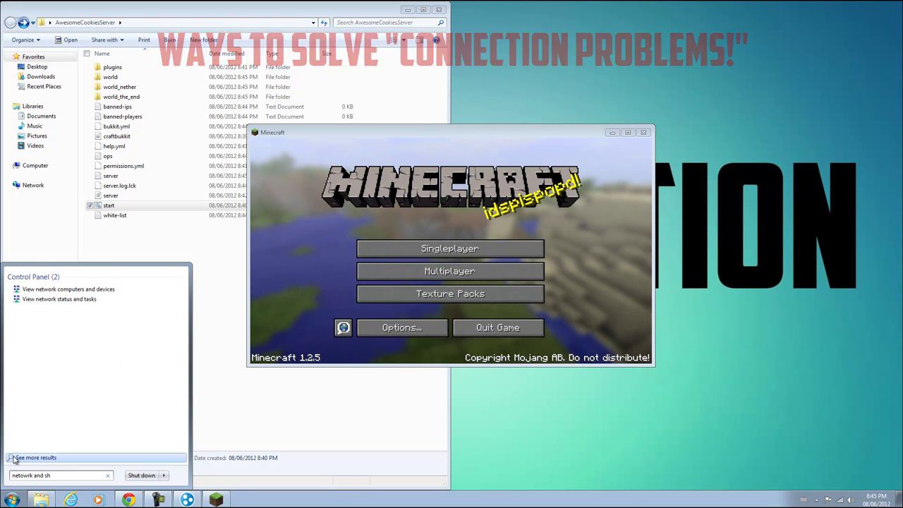
key("BackSpace")
key("BackSpace")
key("BackSpace")
key("BackSpace")
key("BackSpace")
key("BackSpace")
key("BackSpace")
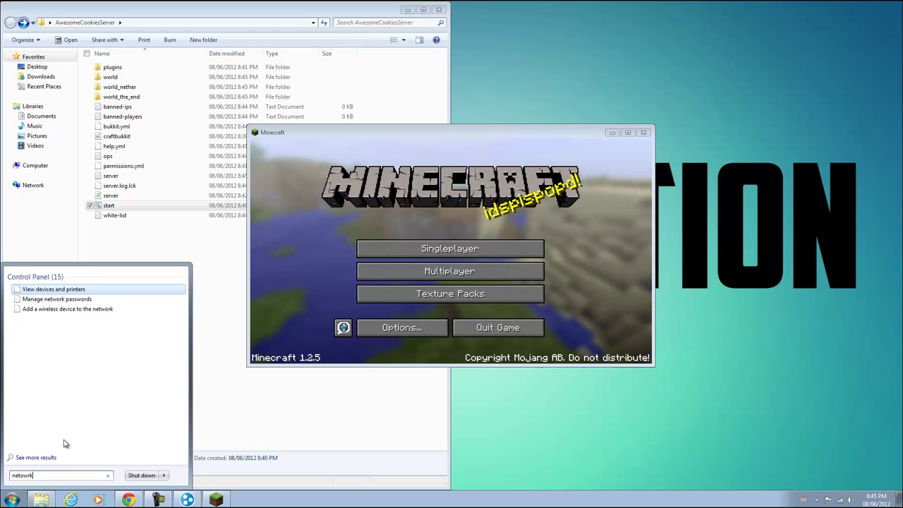
key("BackSpace")
key("BackSpace")
key("BackSpace")
key("BackSpace")
type("work")
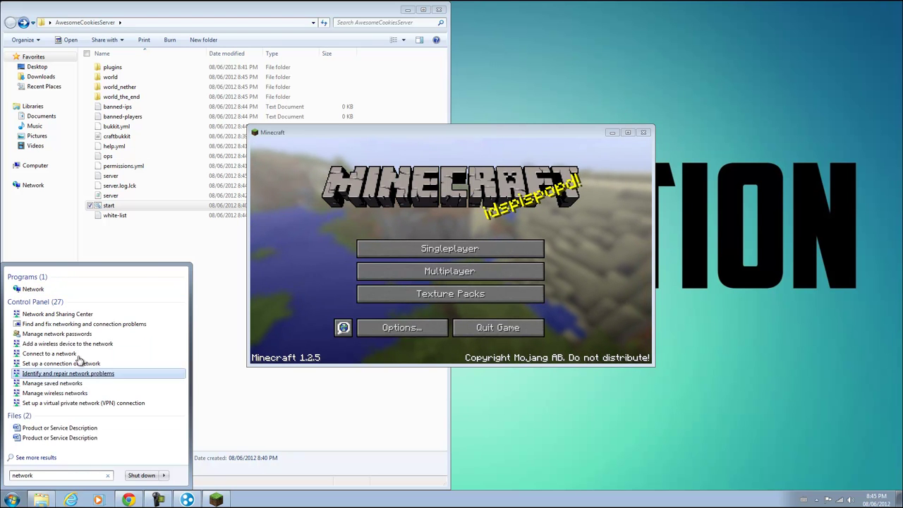
left_click(60, 314)
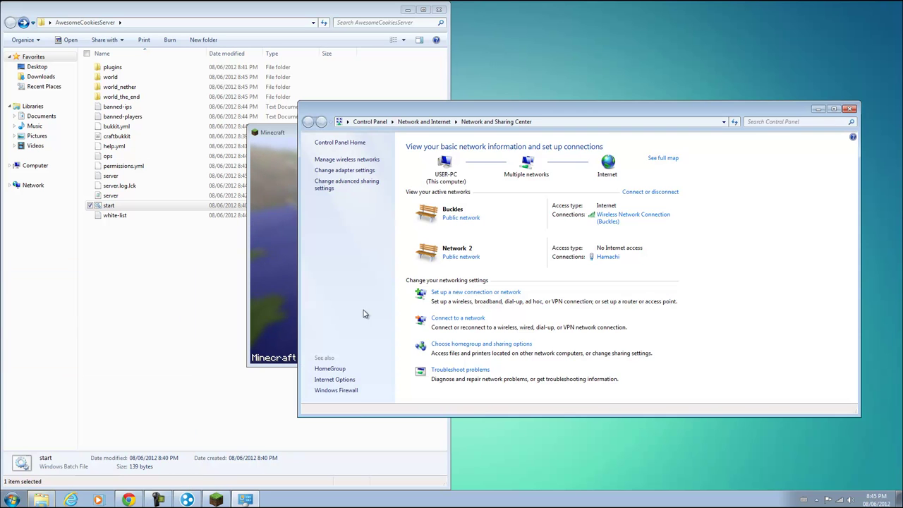
left_click(346, 390)
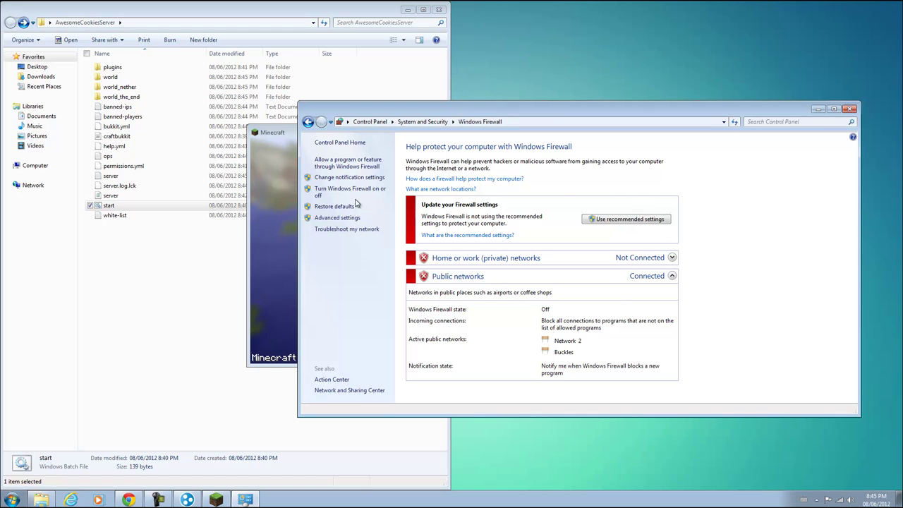
left_click(348, 192)
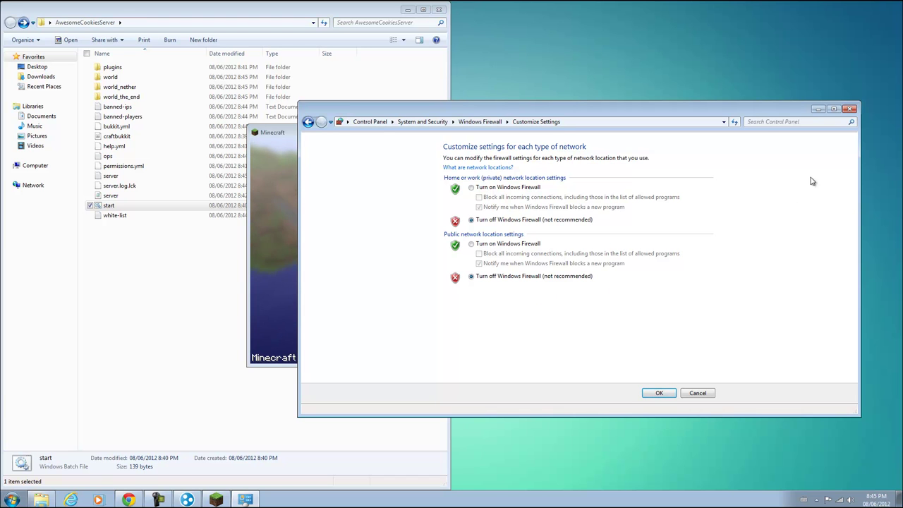
left_click(850, 110)
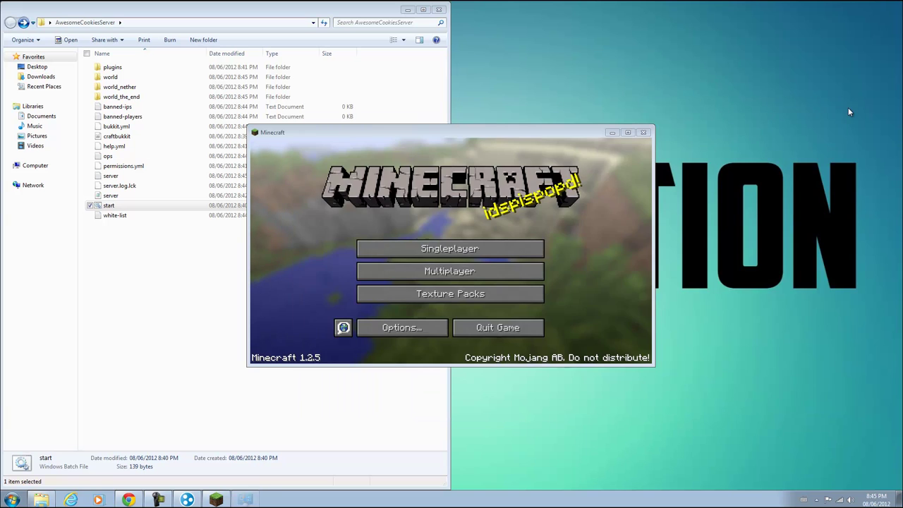
Edit server.properties to online-mode=false and server-ip=5.20.71.55, then close Notepad without saving
left_click(172, 317)
double_click(131, 196)
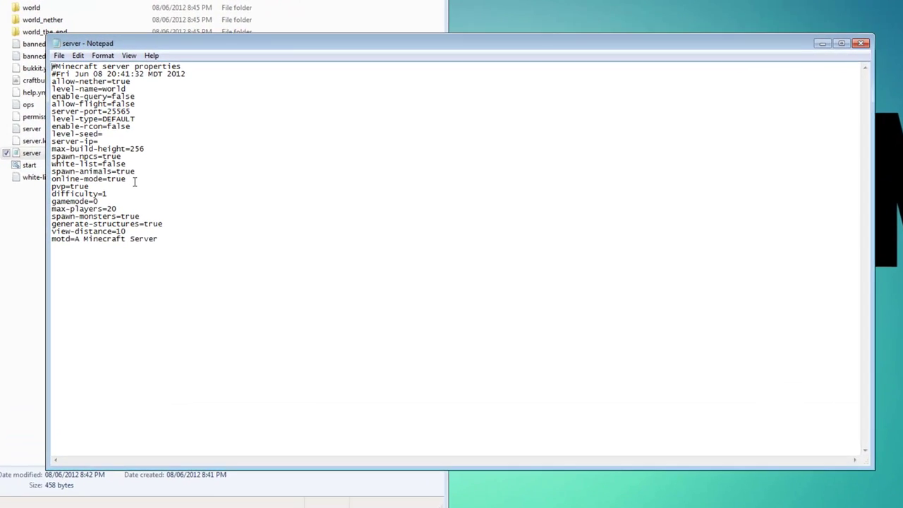
left_click_drag(188, 216, 179, 218)
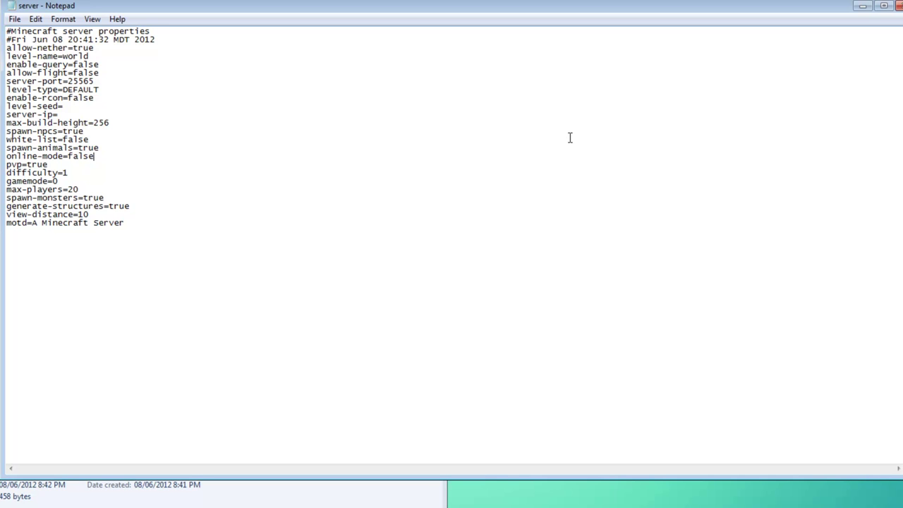
right_click(69, 117)
left_click(109, 175)
key("alt+F4")
left_click(474, 210)
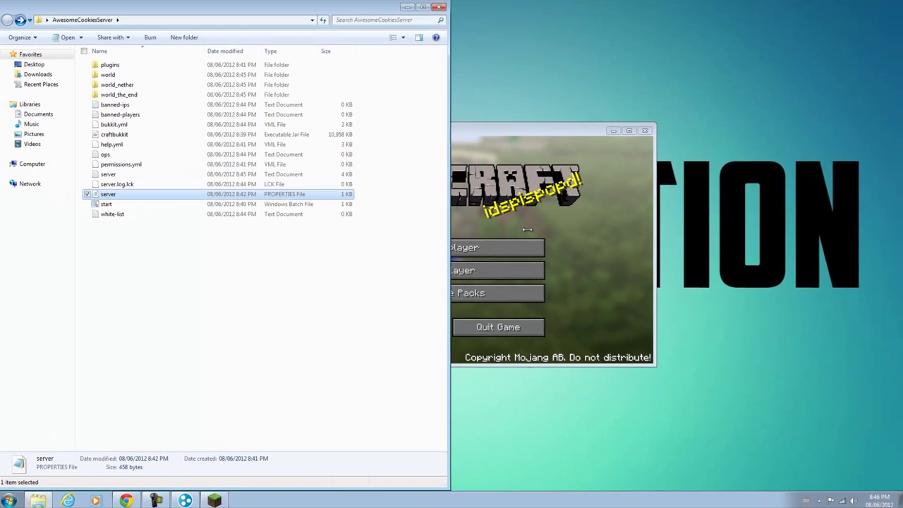
Minimize the server folder window to reveal Minecraft's title screen
left_click(407, 11)
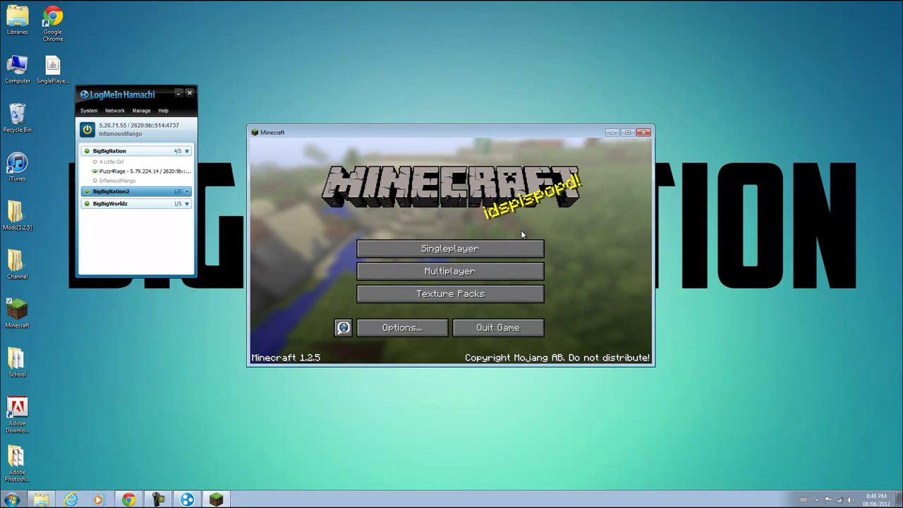